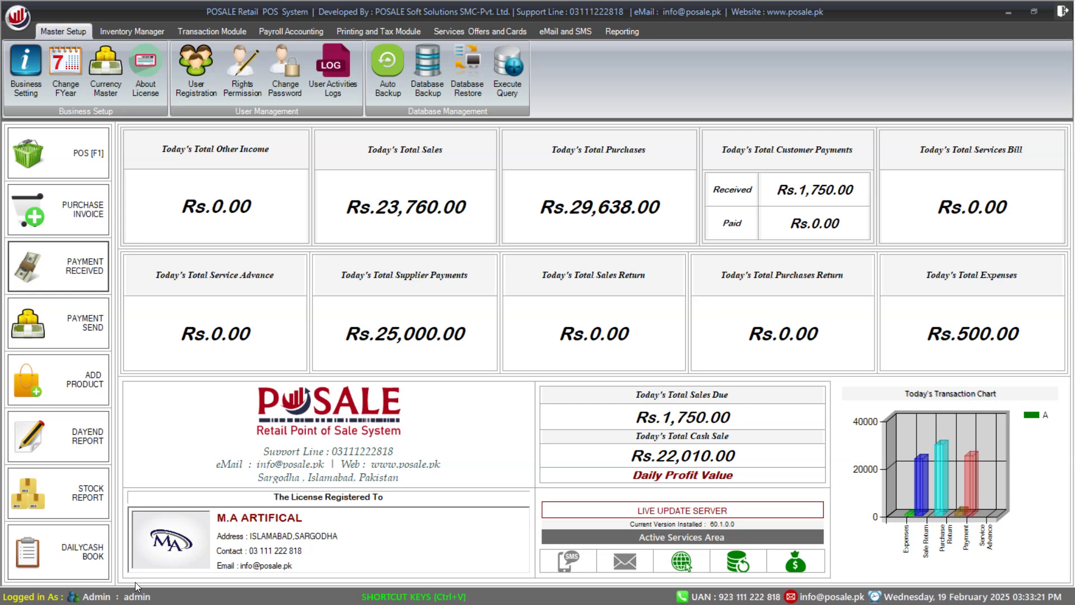
# Open the Available Stock Report form from the inventory stock reports.
pyautogui.click(616, 29)
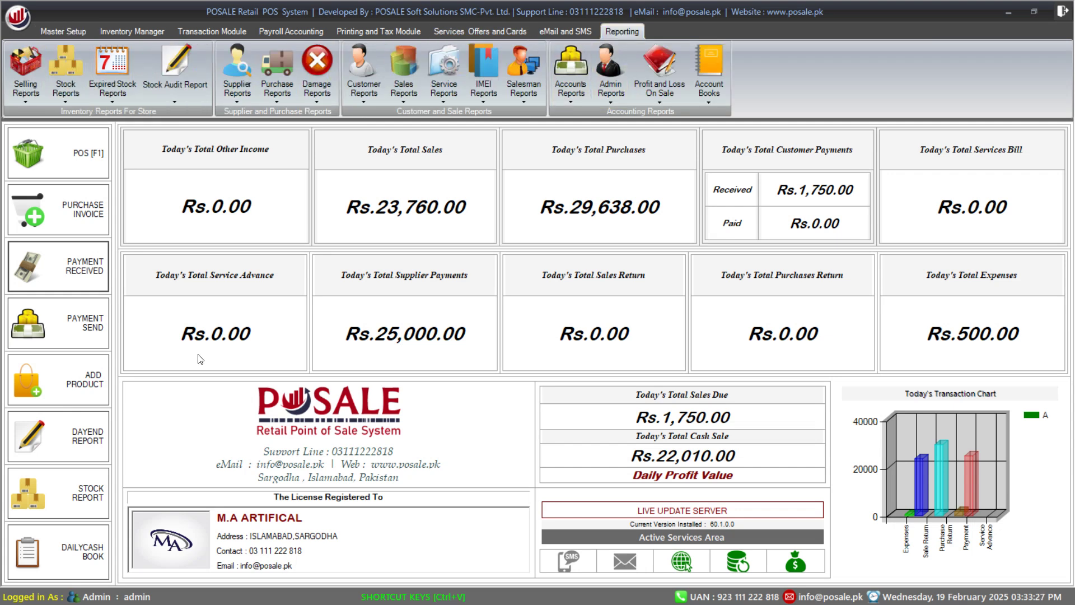
pyautogui.click(24, 100)
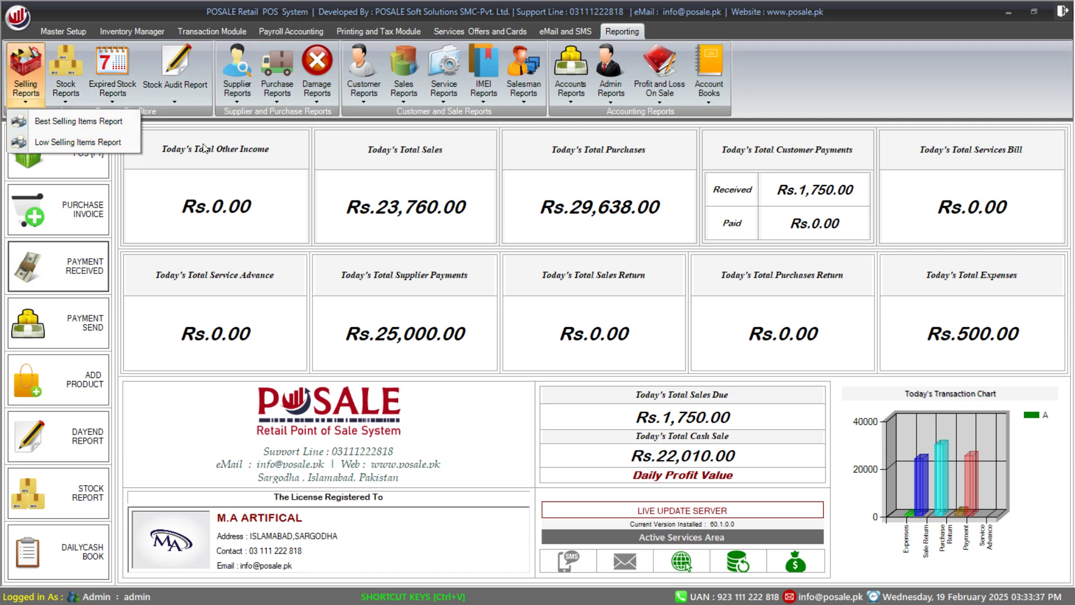
pyautogui.click(88, 107)
pyautogui.click(76, 103)
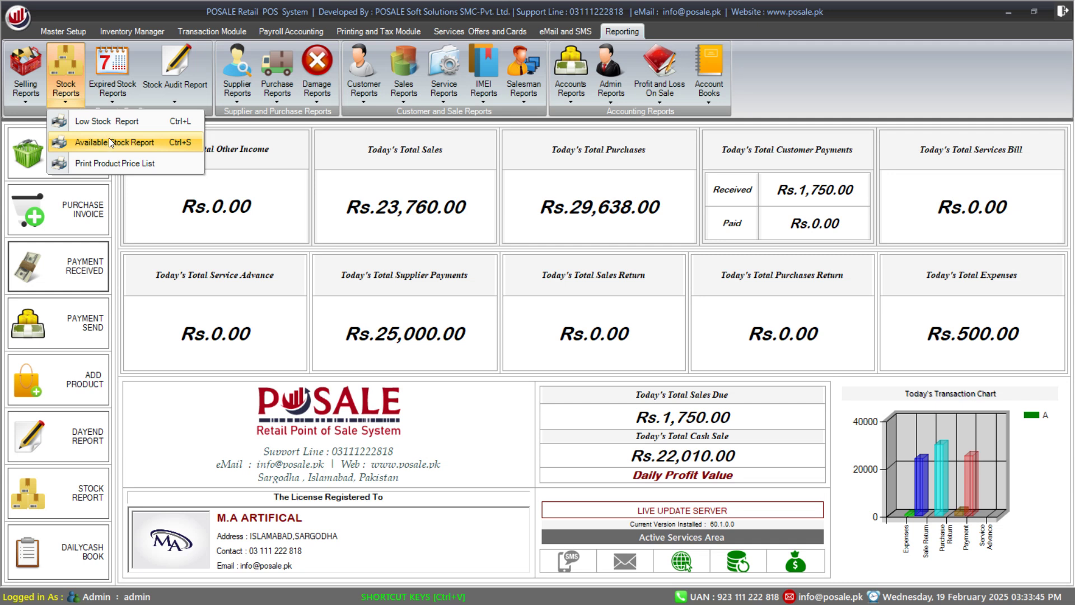
pyautogui.click(163, 145)
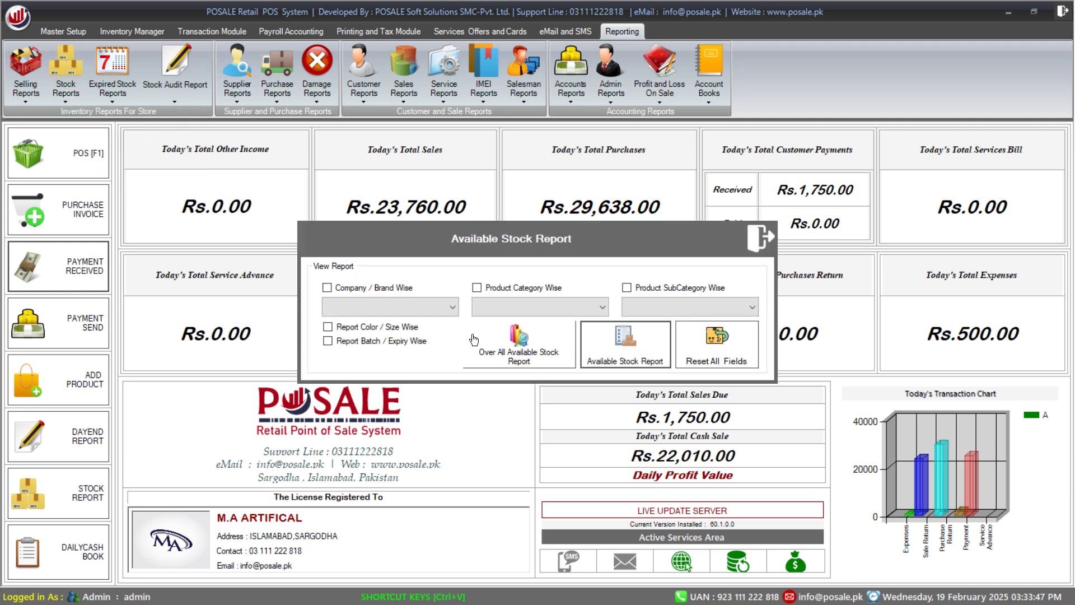
# Preview the over-all available stock report, look through the products listed by company, and close the preview.
pyautogui.click(491, 340)
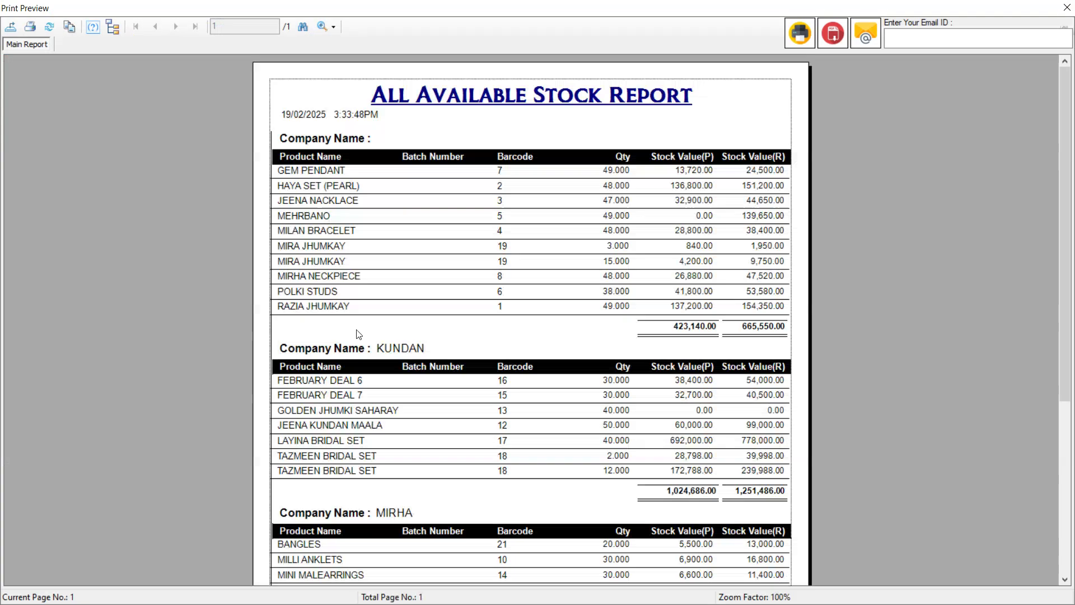
pyautogui.scroll(-5, 543, 342)
pyautogui.scroll(5, 544, 341)
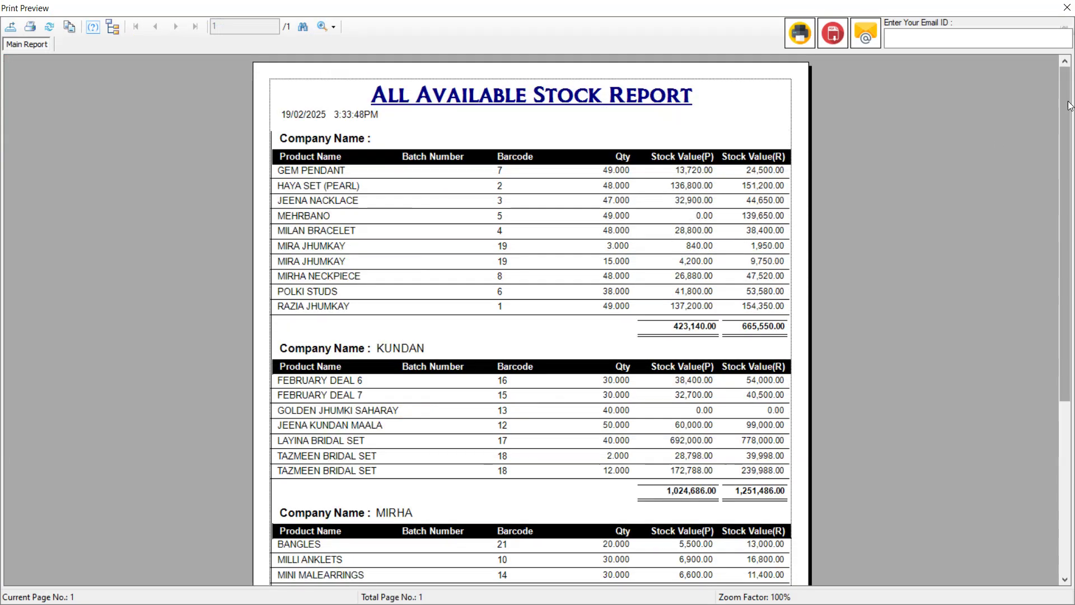
pyautogui.click(1067, 7)
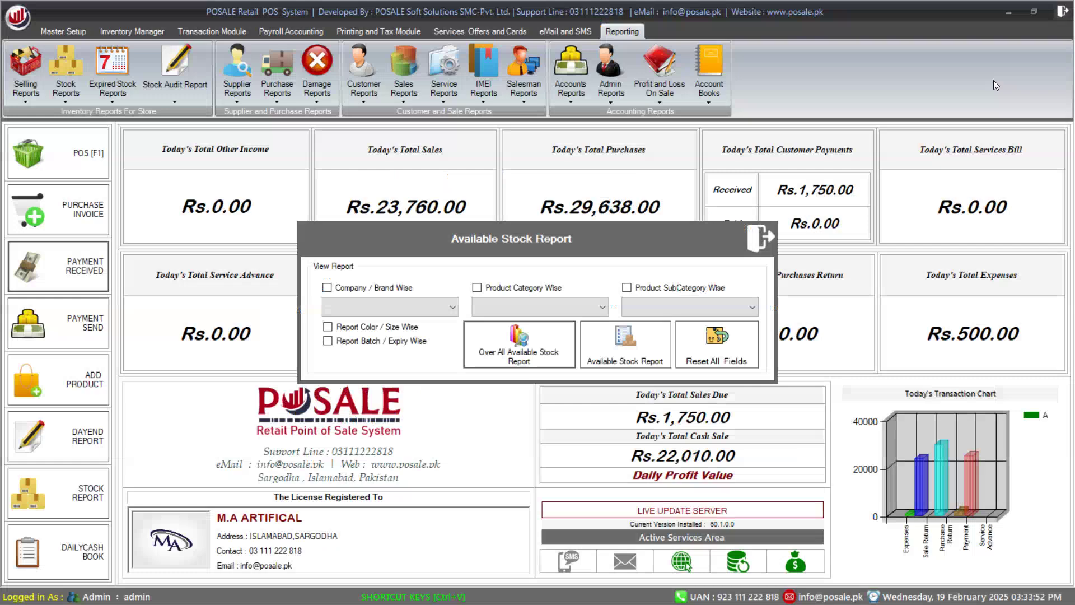
# Set the available stock report to company/brand wise for KUNDAN.
pyautogui.click(451, 308)
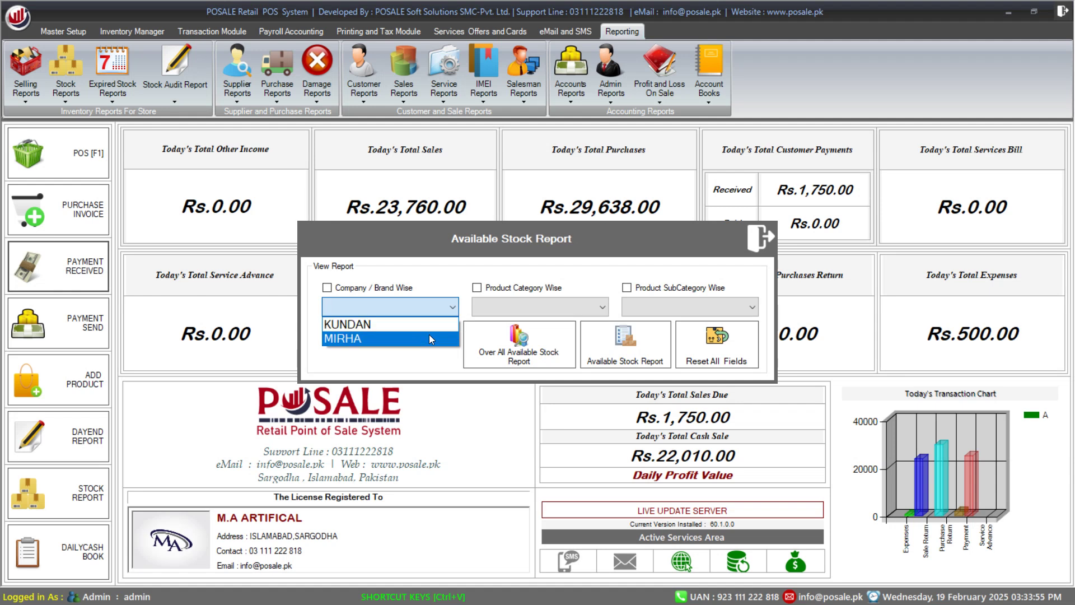
pyautogui.click(395, 324)
pyautogui.click(382, 287)
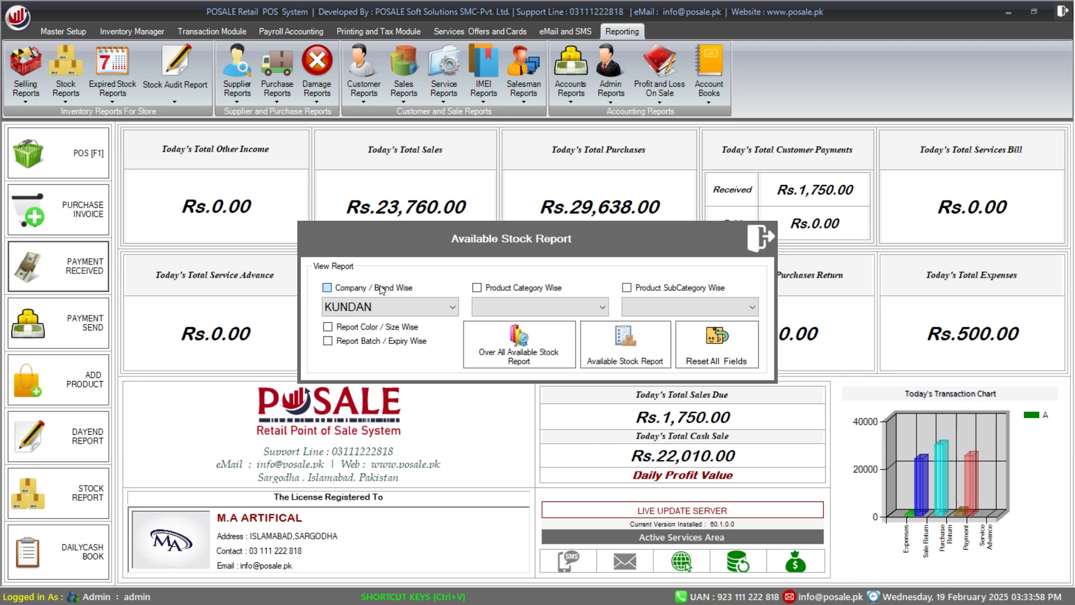
pyautogui.click(636, 362)
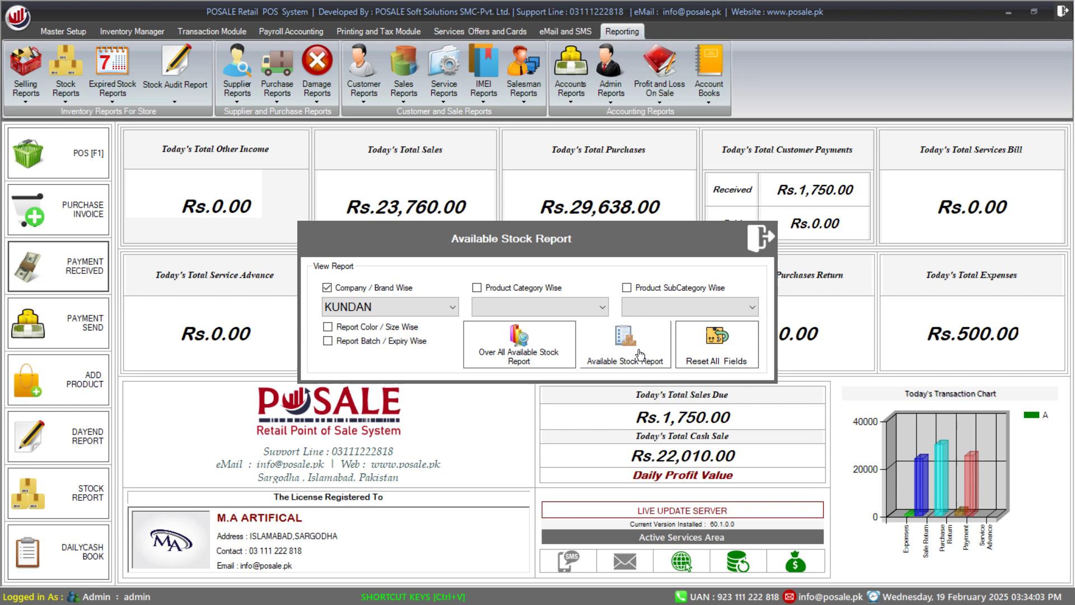
# Set the available stock report to product category wise for the General category.
pyautogui.click(583, 306)
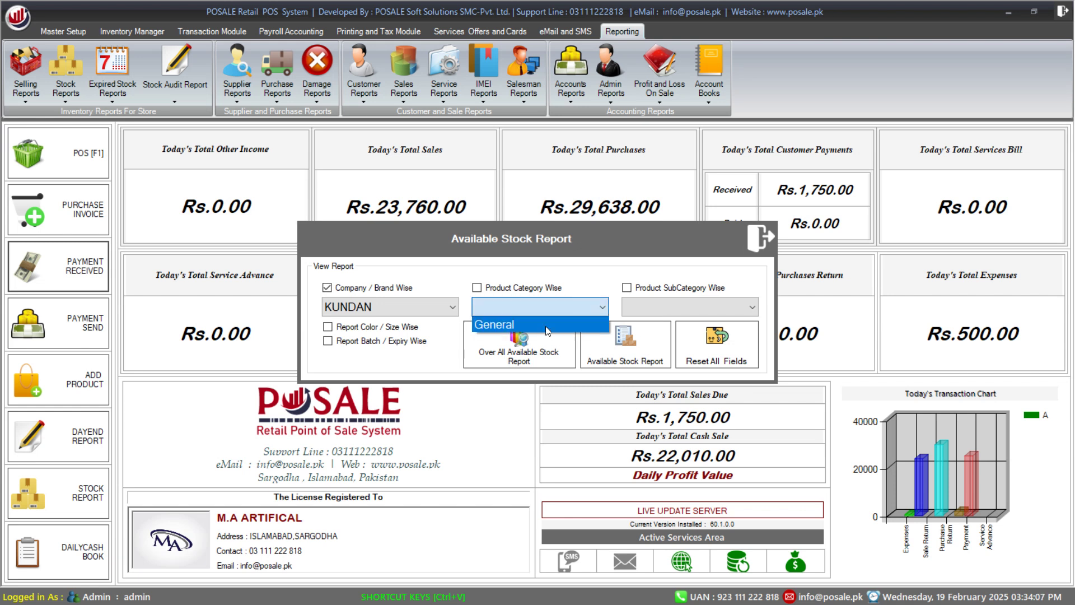
pyautogui.click(548, 328)
pyautogui.click(490, 290)
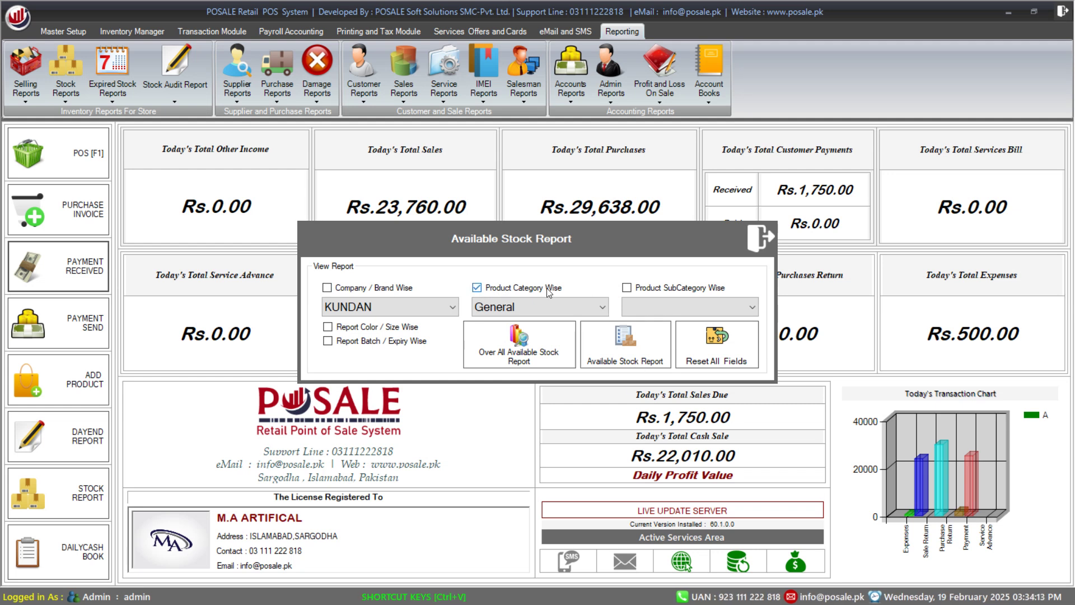
# Set the available stock report to product subcategory wise for Mix and close the report form.
pyautogui.click(651, 307)
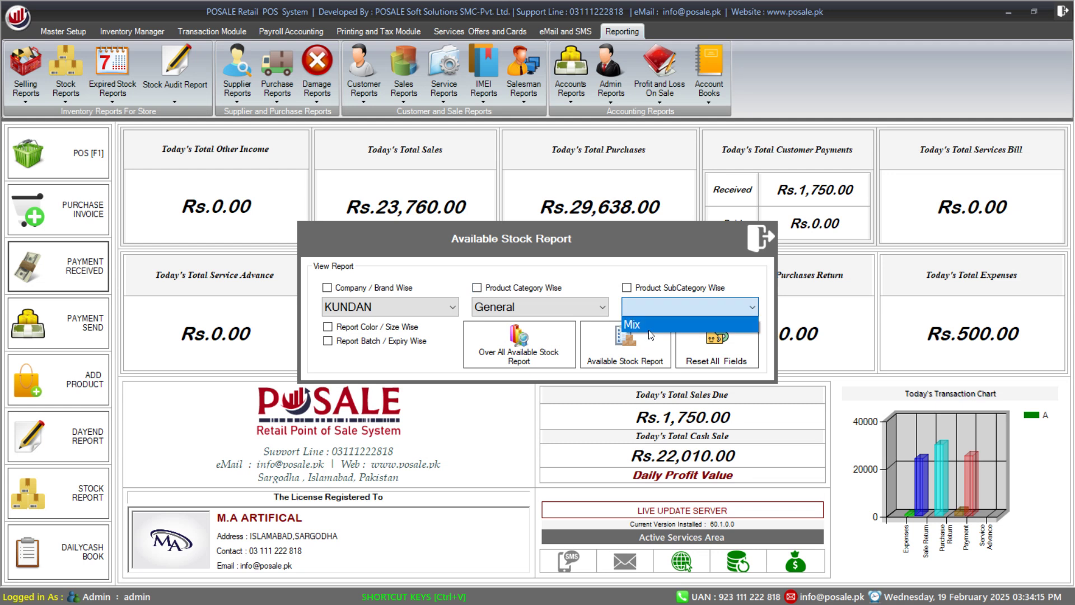
pyautogui.click(651, 305)
pyautogui.click(647, 289)
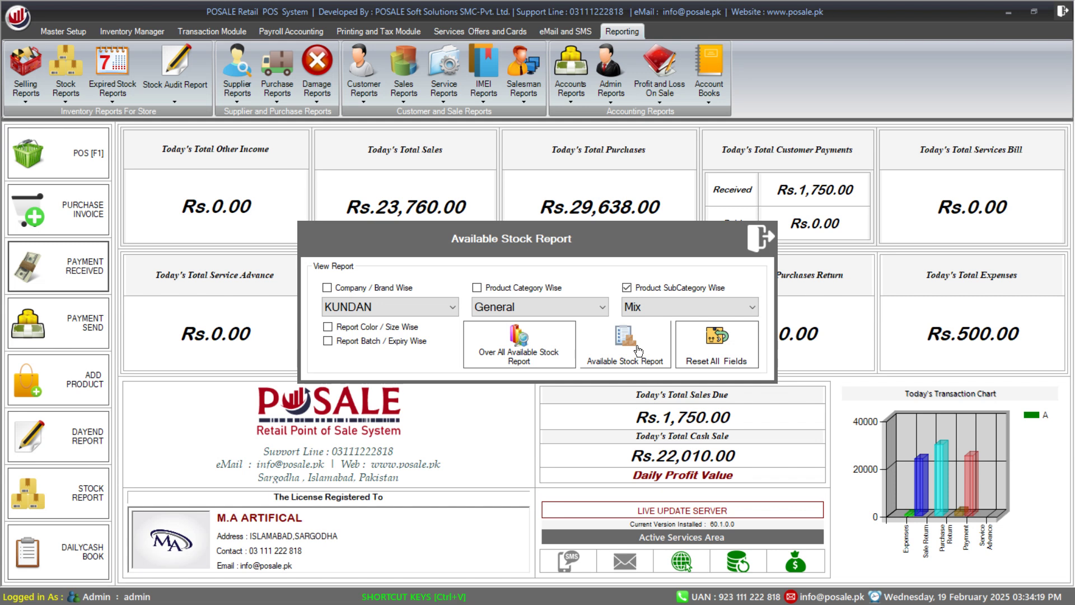
pyautogui.click(760, 243)
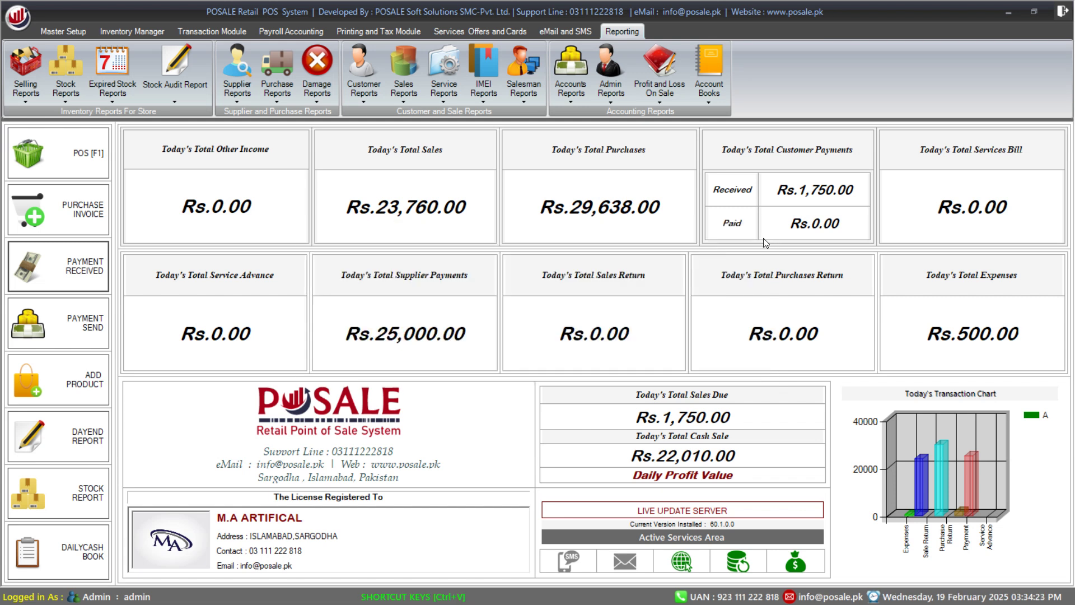
pyautogui.click(184, 103)
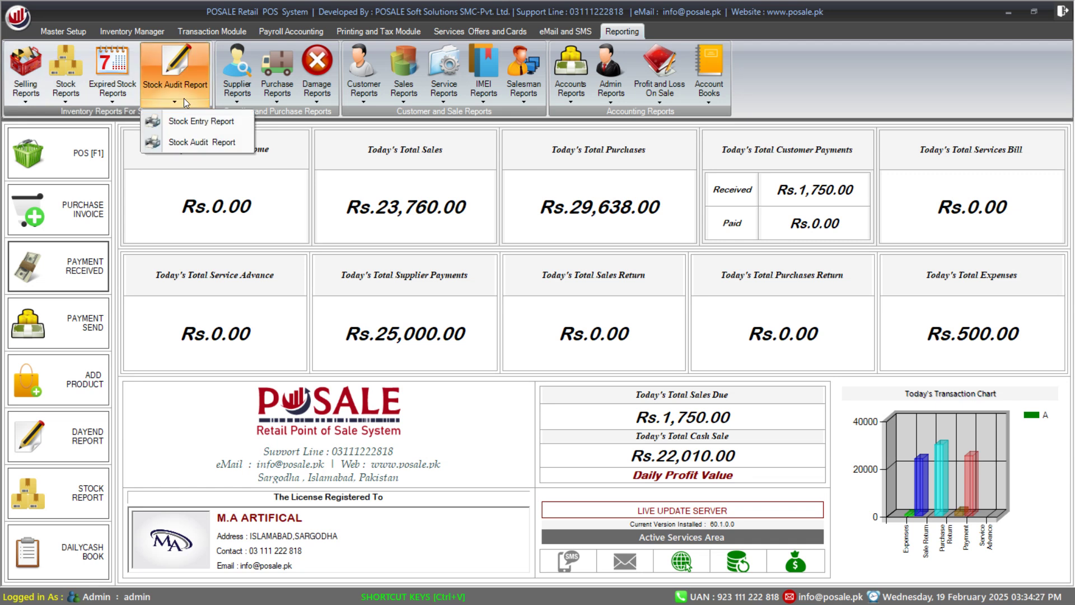
pyautogui.click(221, 142)
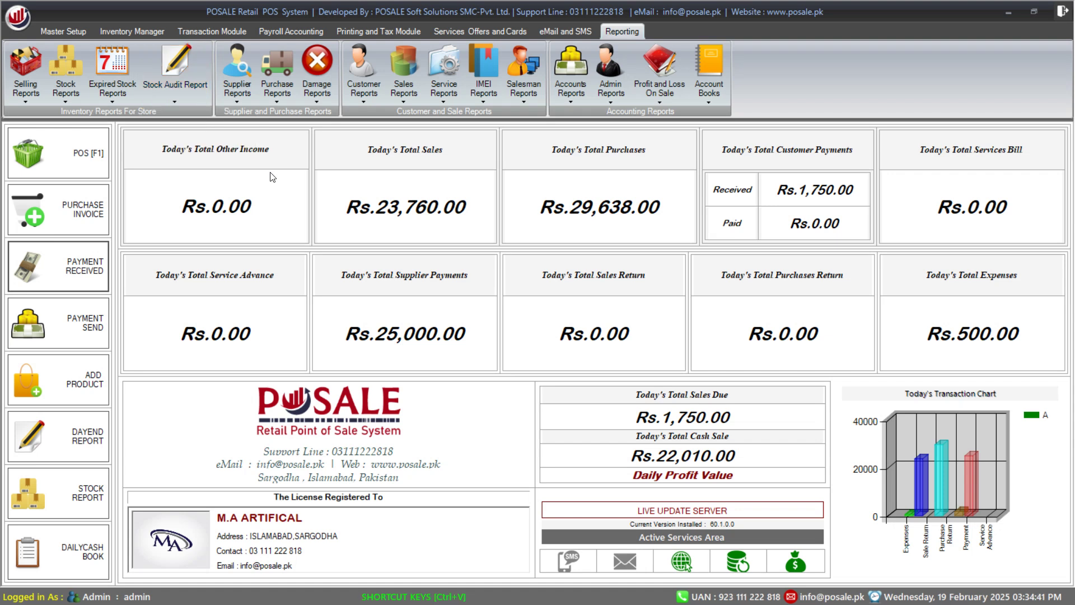
pyautogui.click(240, 103)
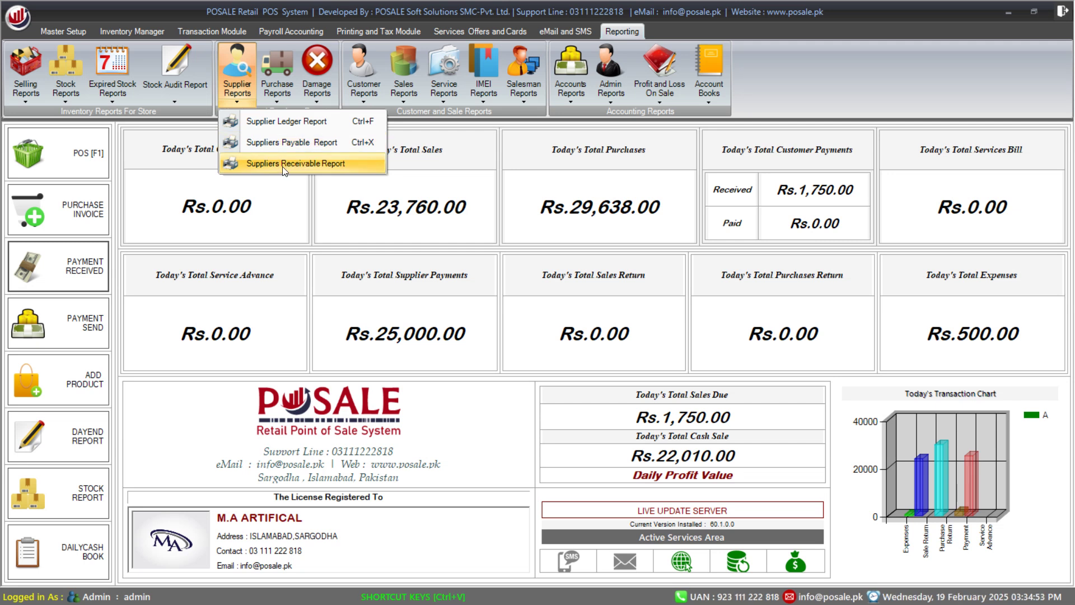
pyautogui.click(238, 76)
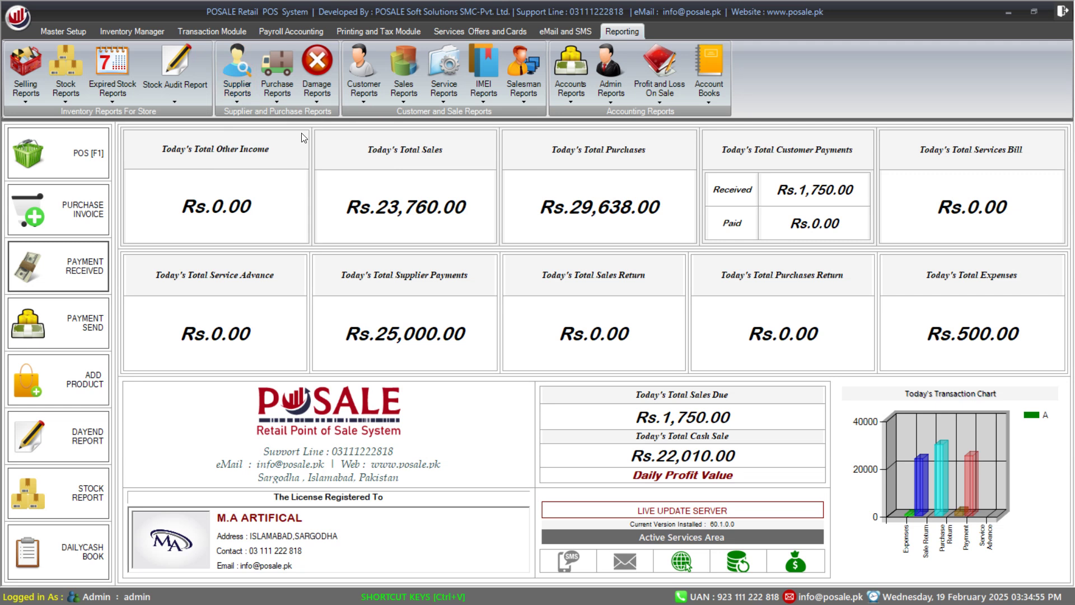
pyautogui.click(274, 100)
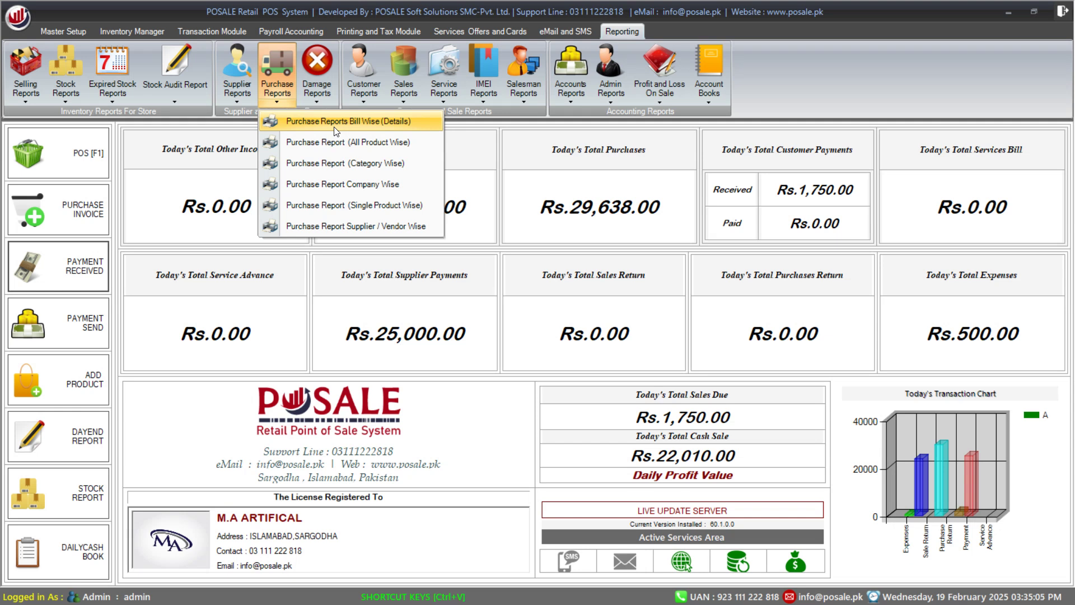
pyautogui.click(461, 226)
# Open the Customer Ledger Report form to view its search and print options, and close it.
pyautogui.click(372, 103)
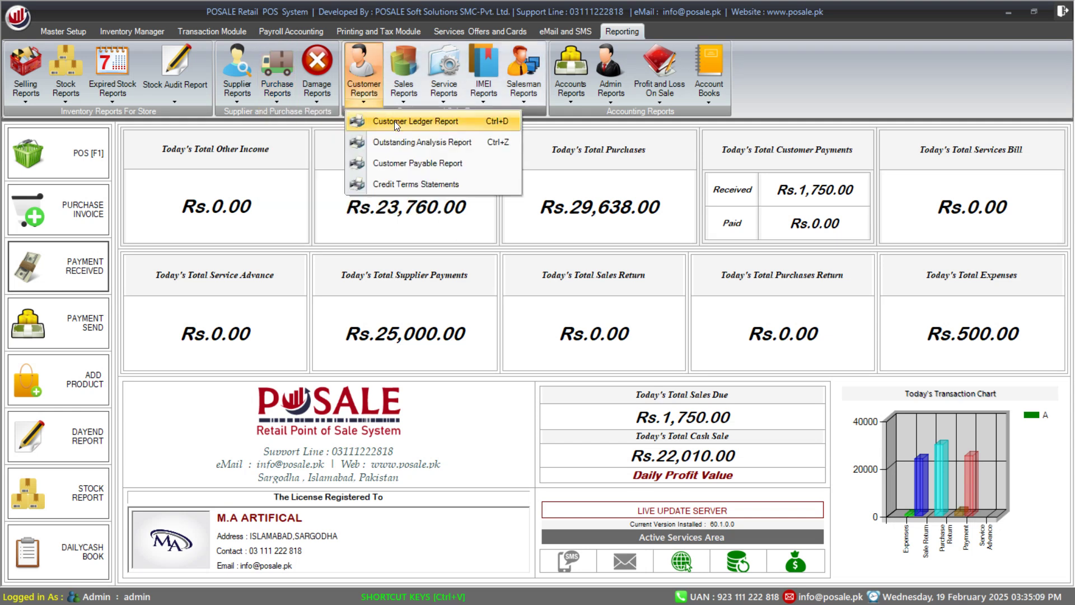
pyautogui.click(432, 122)
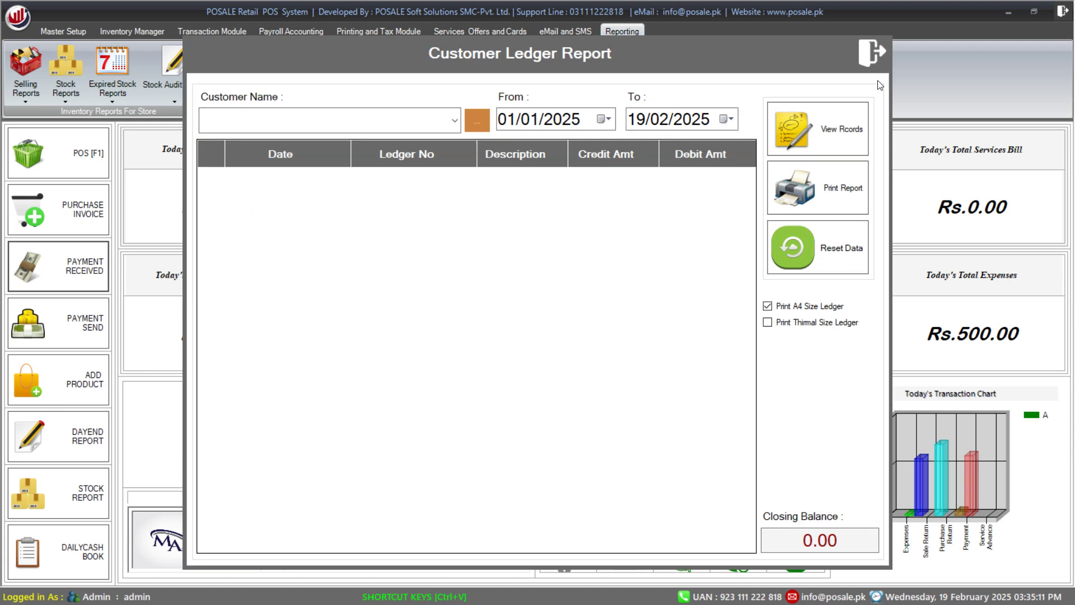
pyautogui.click(888, 48)
pyautogui.click(378, 103)
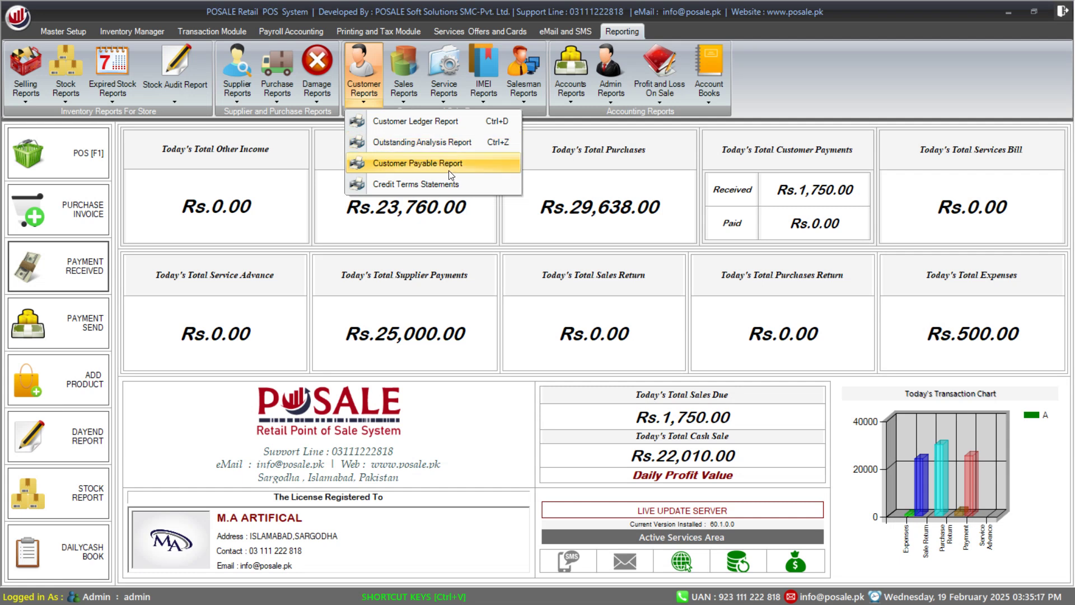
pyautogui.click(608, 288)
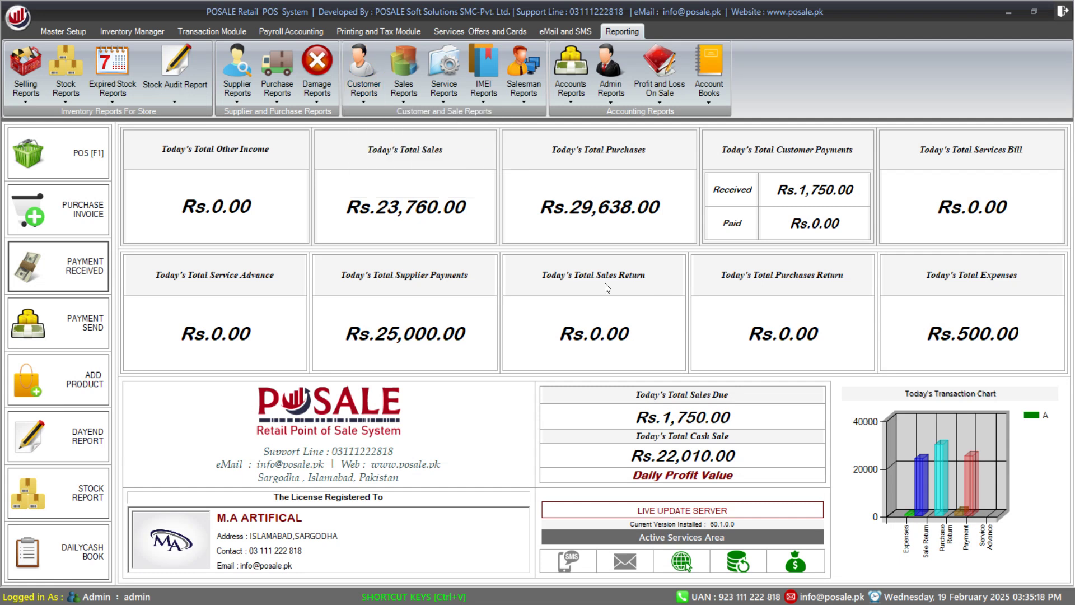
# Preview the cashier's Daily Activities Report for 19/02/2025 in the 3-inch thermal layout, and close the preview and its form.
pyautogui.click(406, 106)
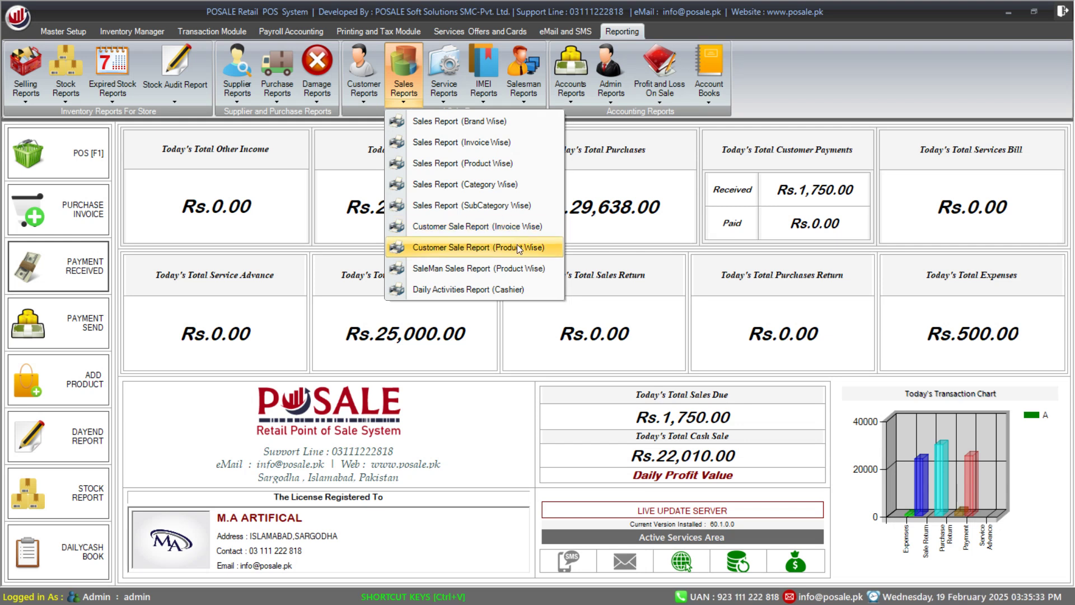
pyautogui.click(493, 290)
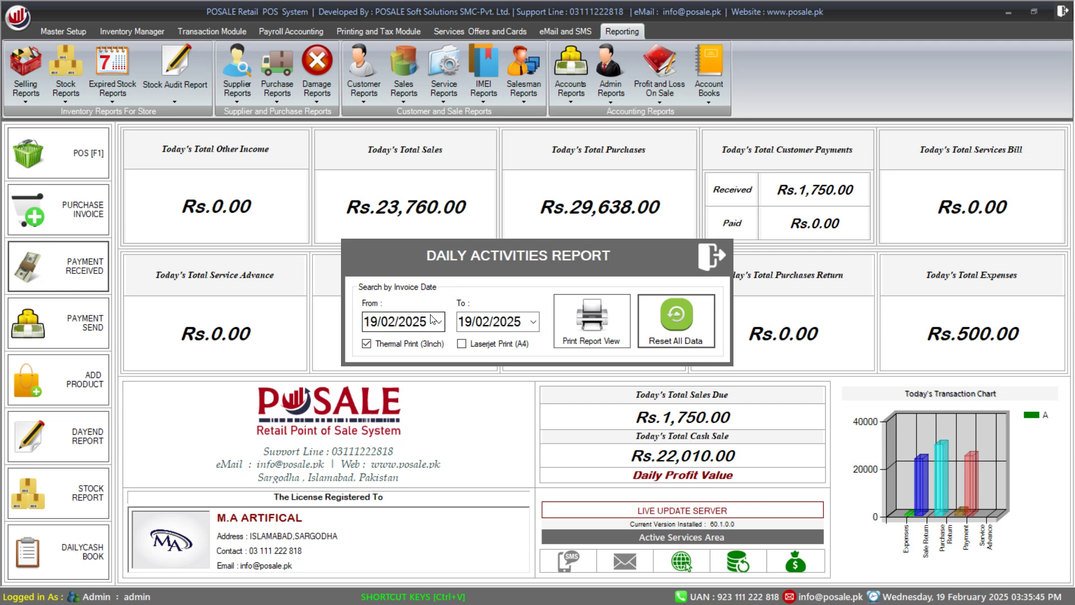
pyautogui.click(592, 334)
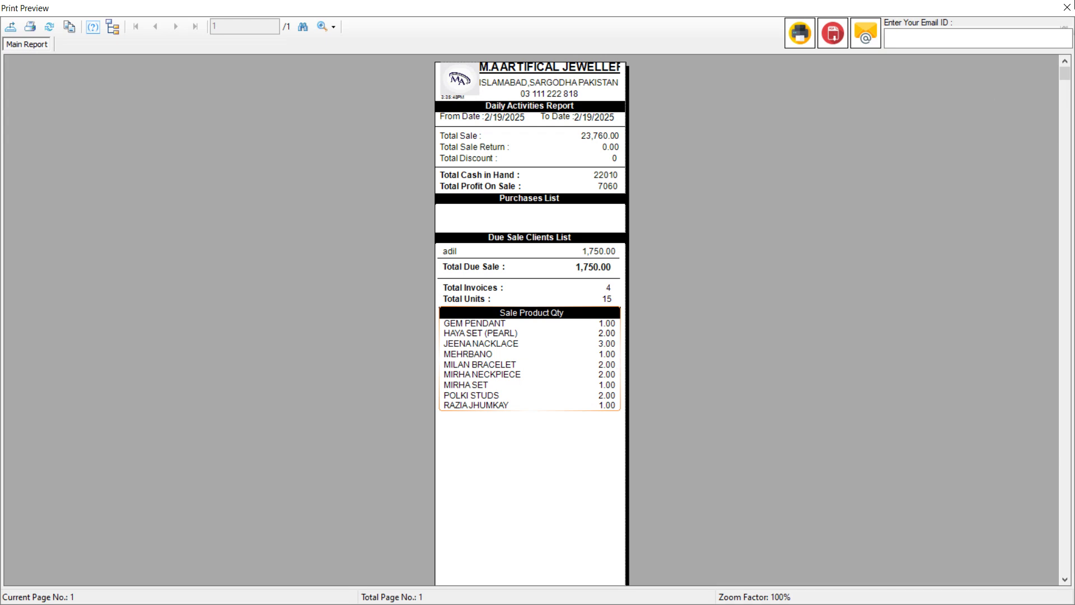
pyautogui.click(1067, 8)
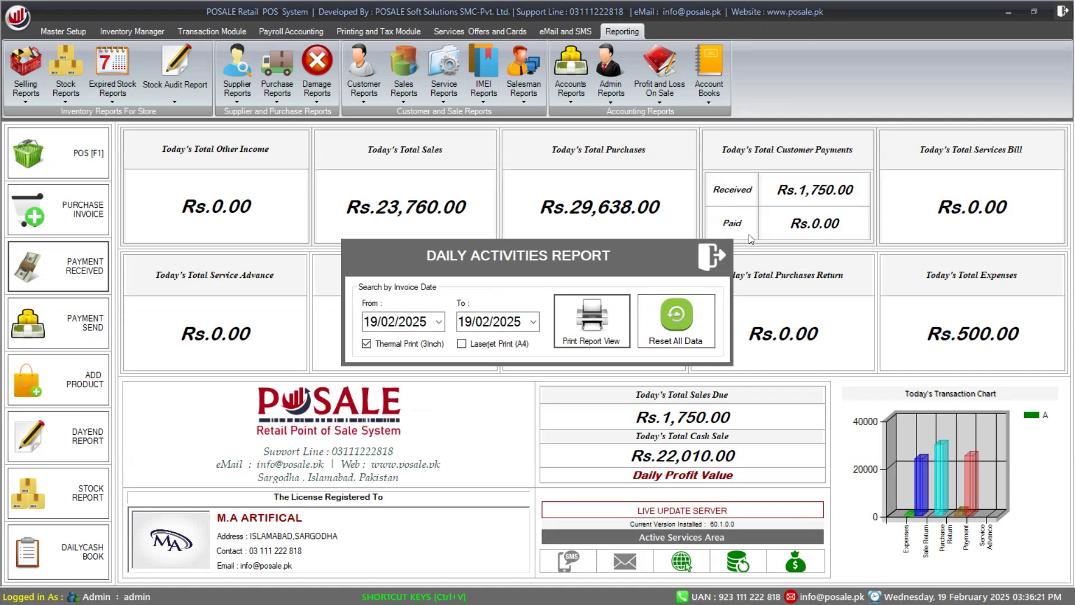
pyautogui.click(706, 265)
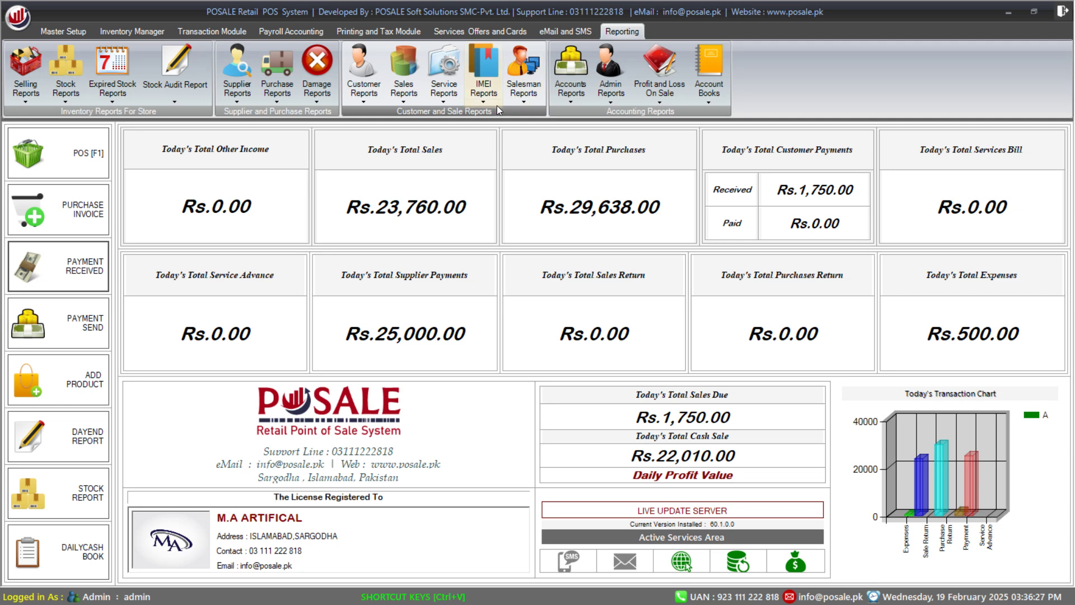
pyautogui.click(519, 102)
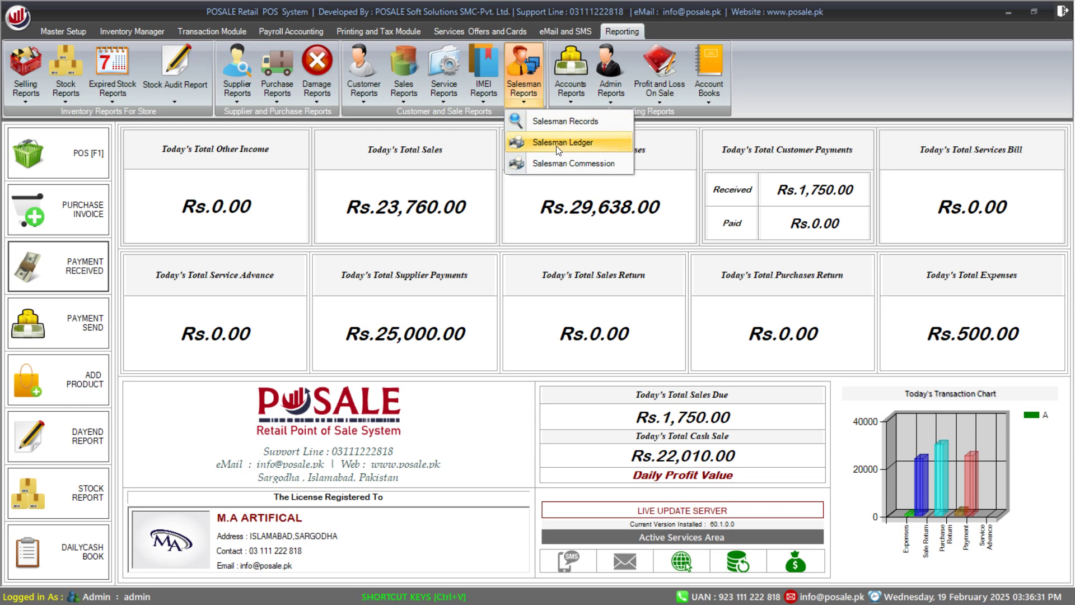
pyautogui.click(559, 183)
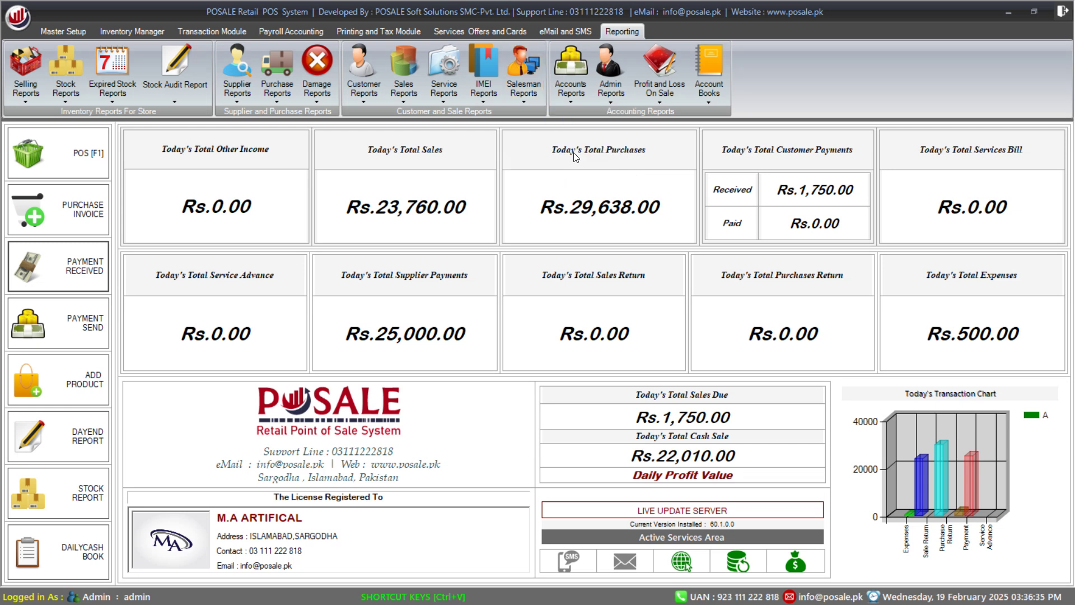
pyautogui.click(570, 105)
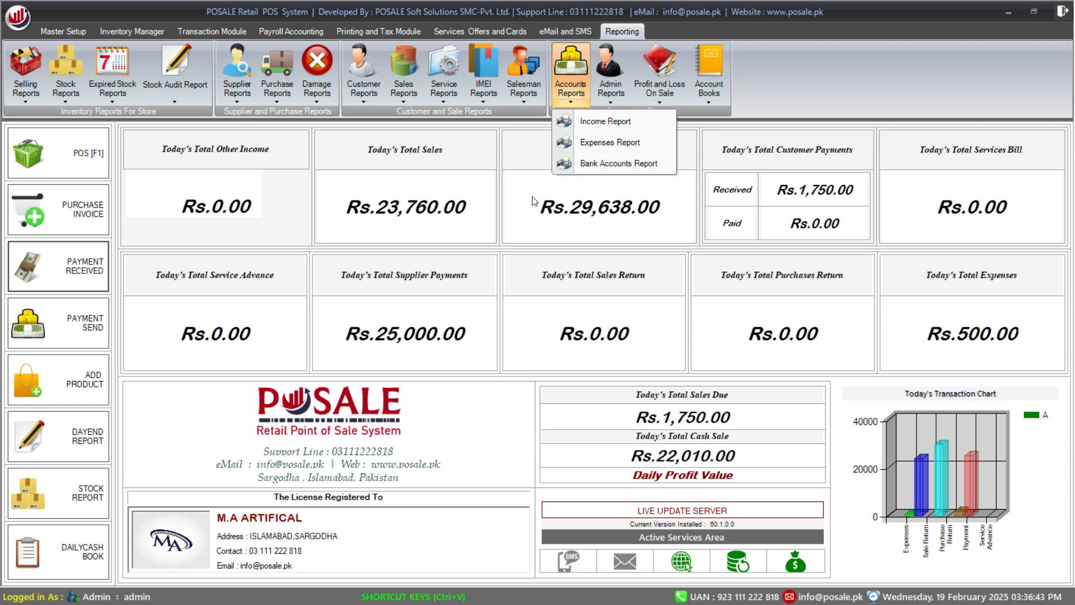
pyautogui.click(556, 196)
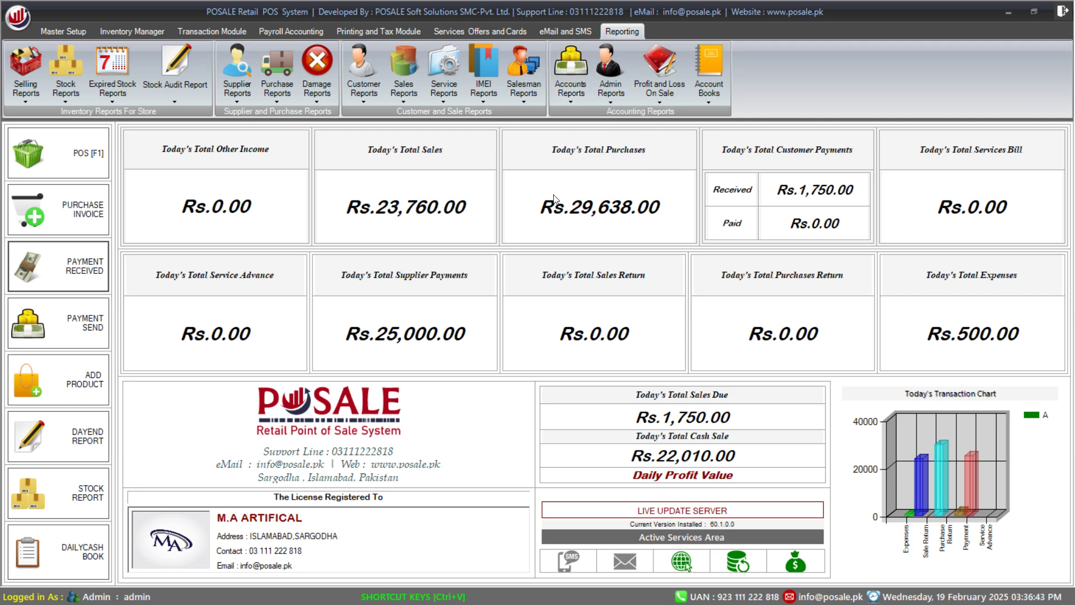
# Open the Over All Business Balance Sheet Report from the admin reports.
pyautogui.click(611, 103)
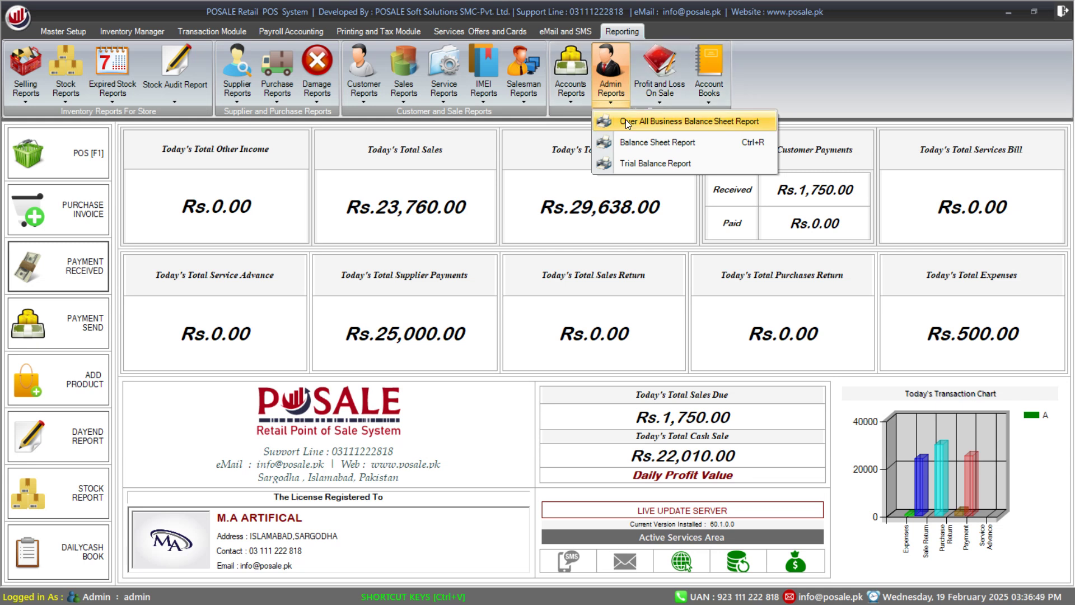
pyautogui.click(632, 119)
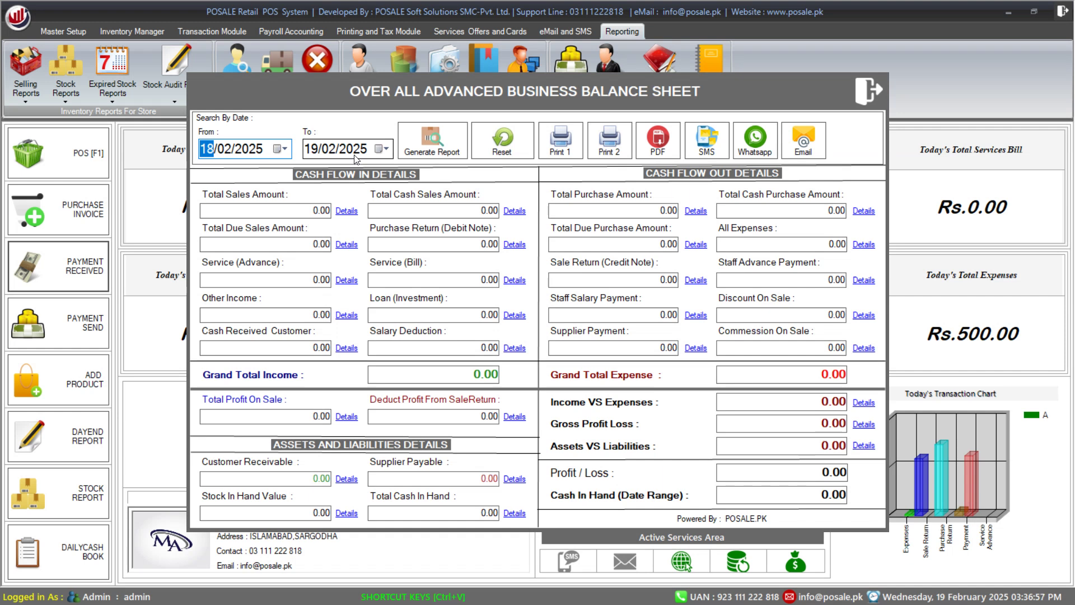
# Generate the business balance sheet for 18/02/2025 to 19/02/2025 and examine the grand total income, sale profit and sale-return profit deduction.
pyautogui.click(448, 150)
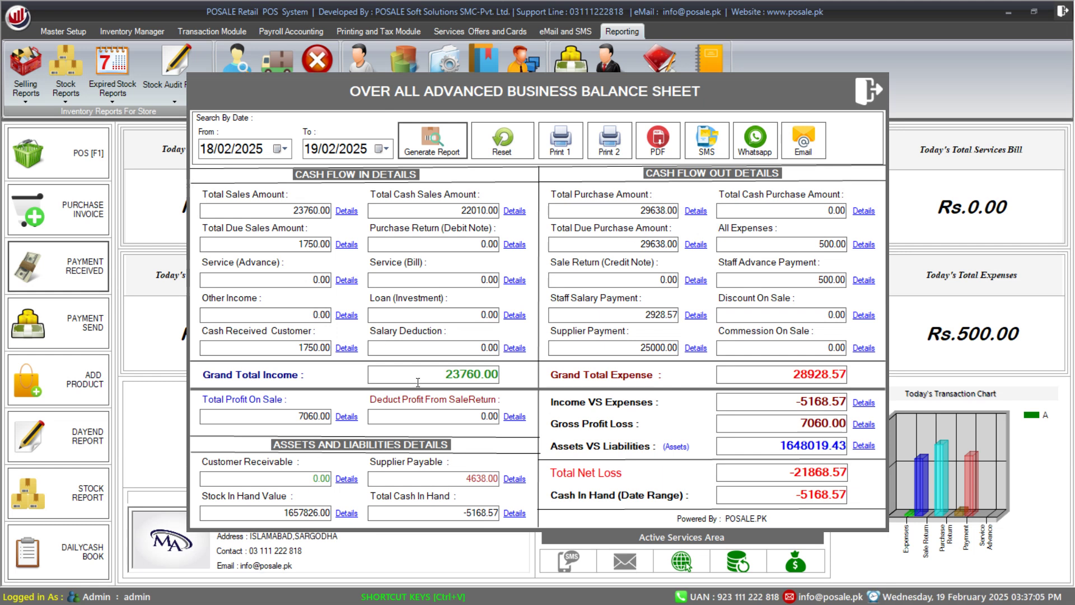
pyautogui.moveTo(438, 375); pyautogui.dragTo(491, 375)
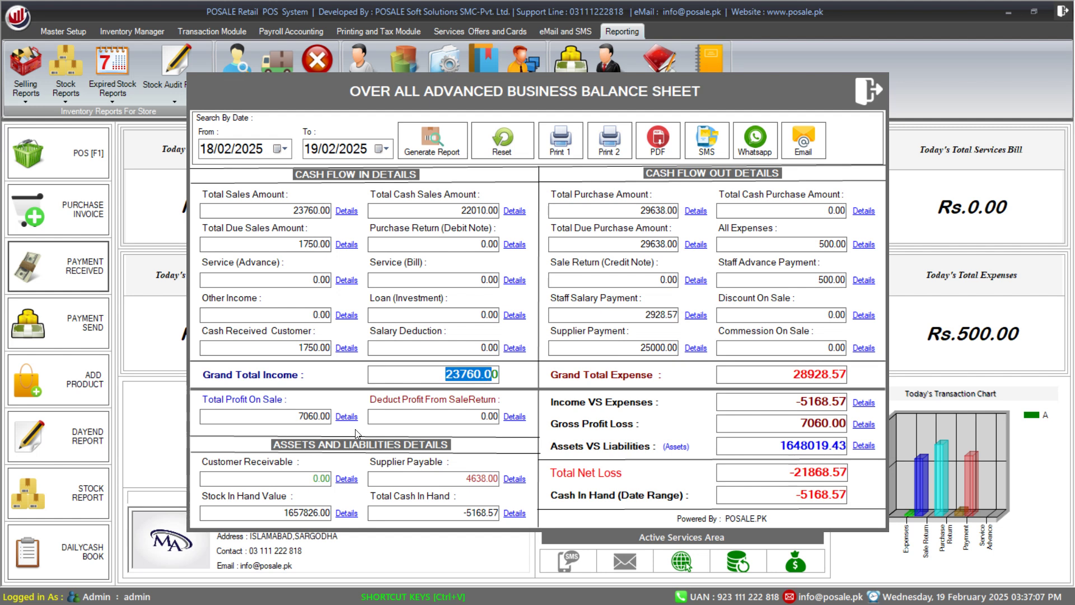
pyautogui.moveTo(298, 416); pyautogui.dragTo(346, 412)
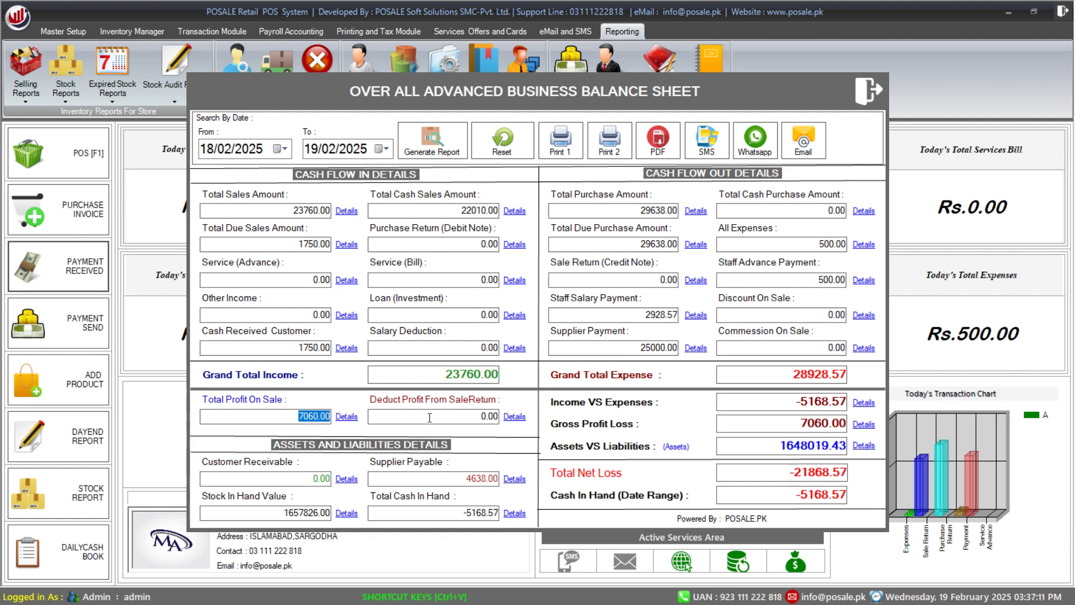
pyautogui.moveTo(497, 417); pyautogui.dragTo(394, 437)
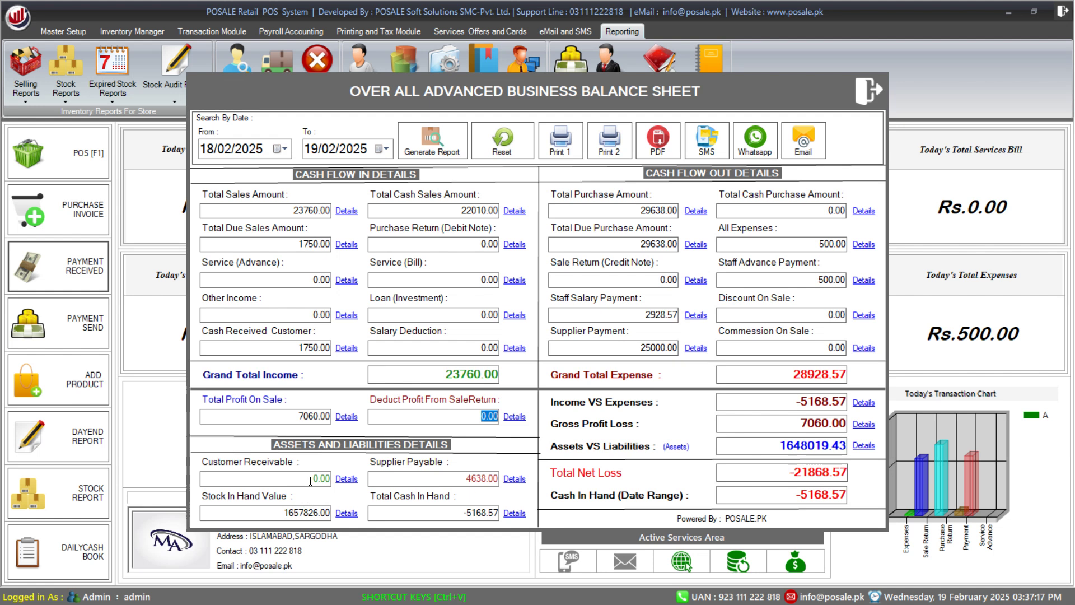
# Examine the assets and liabilities figures: customer receivable, supplier payable, stock in hand value and total cash in hand.
pyautogui.moveTo(305, 478); pyautogui.dragTo(342, 478)
pyautogui.moveTo(455, 477); pyautogui.dragTo(498, 479)
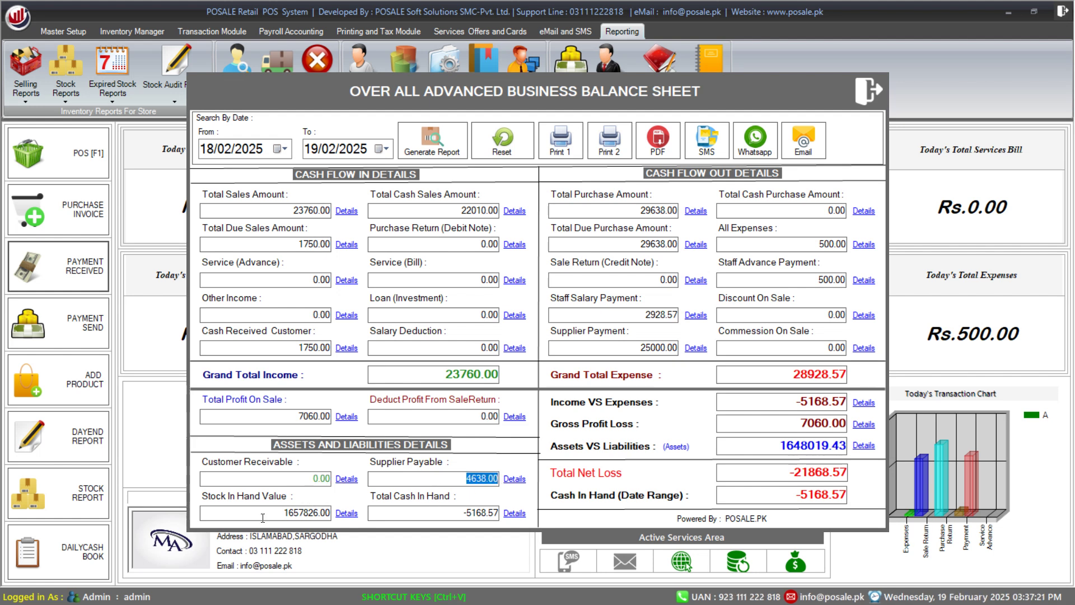
pyautogui.moveTo(261, 519); pyautogui.dragTo(333, 518)
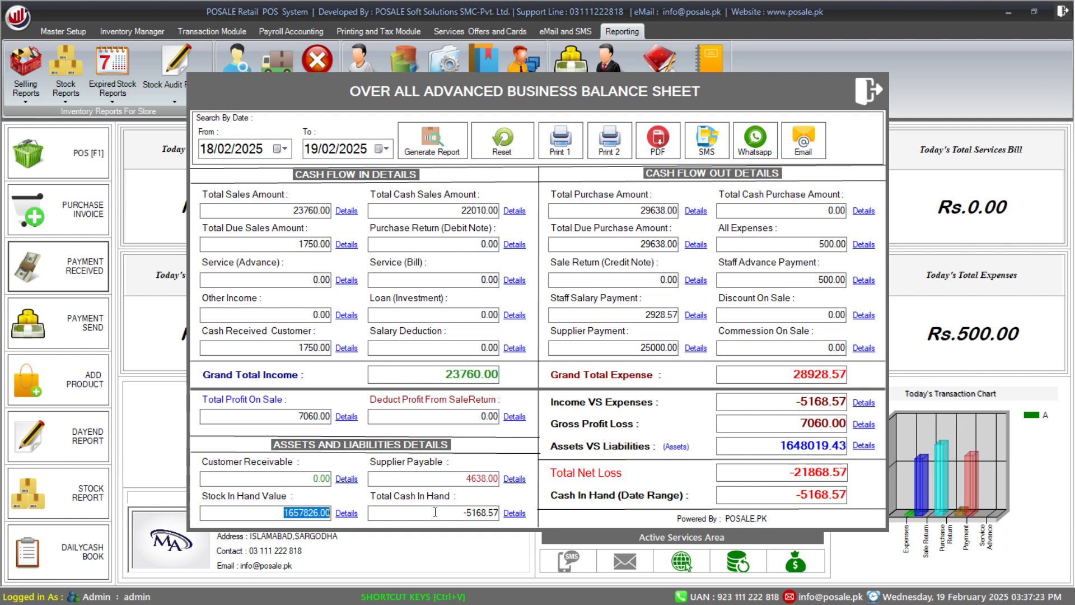
pyautogui.moveTo(435, 511); pyautogui.dragTo(511, 513)
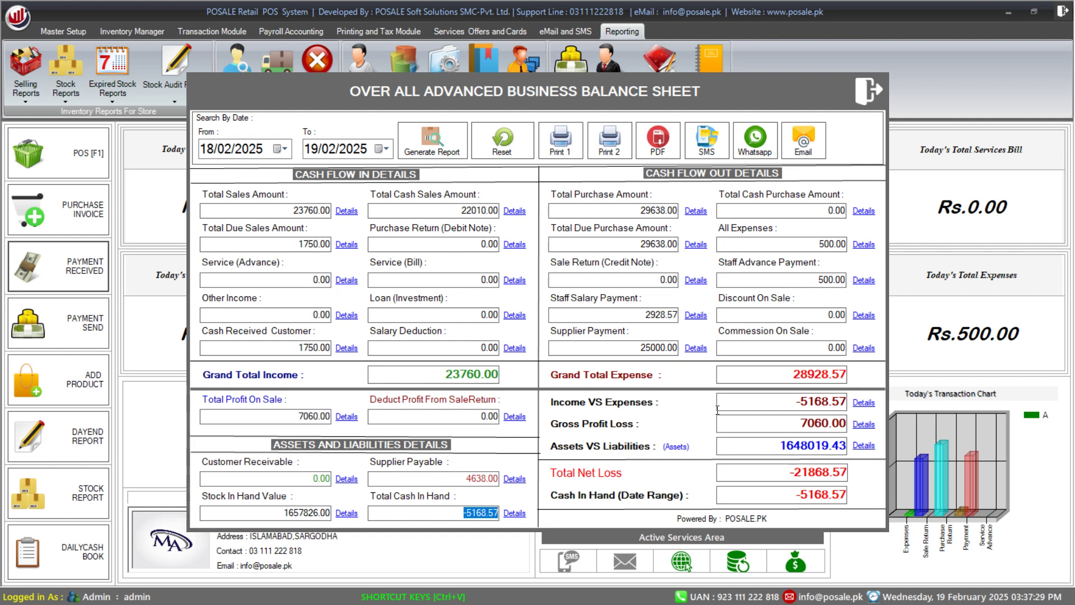
# Examine the grand total expense, income versus expenses and date-range cash in hand, and close the balance sheet.
pyautogui.click(756, 375)
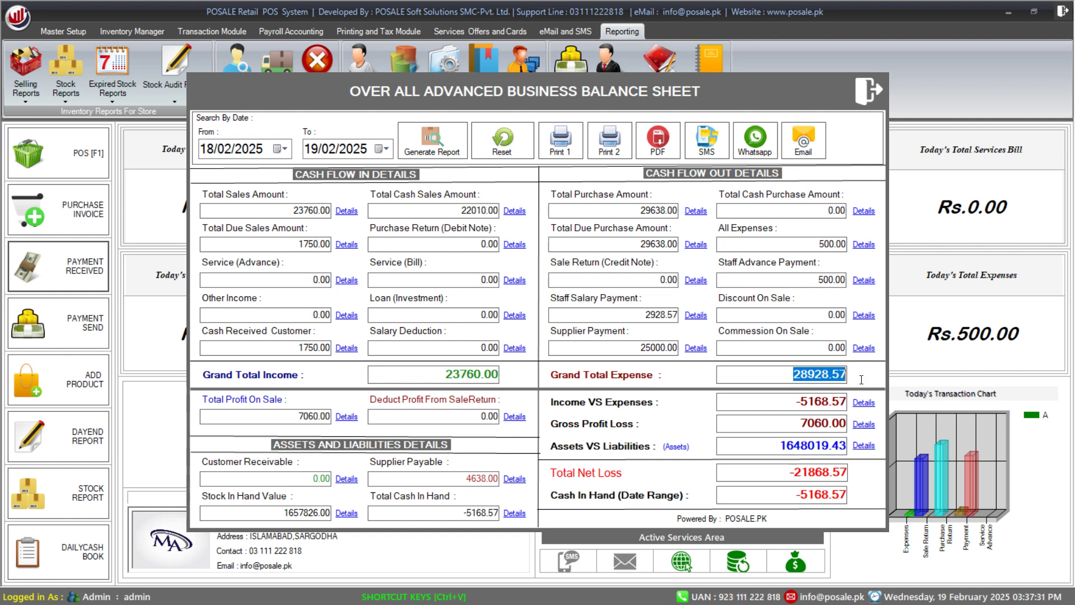
pyautogui.moveTo(757, 413); pyautogui.dragTo(813, 402)
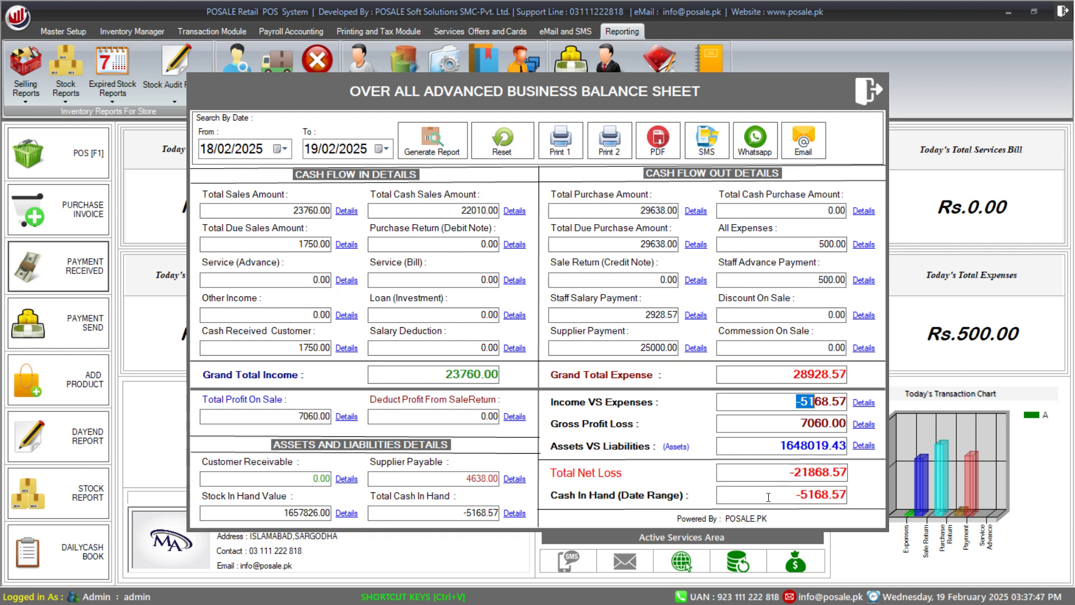
pyautogui.moveTo(768, 497); pyautogui.dragTo(859, 492)
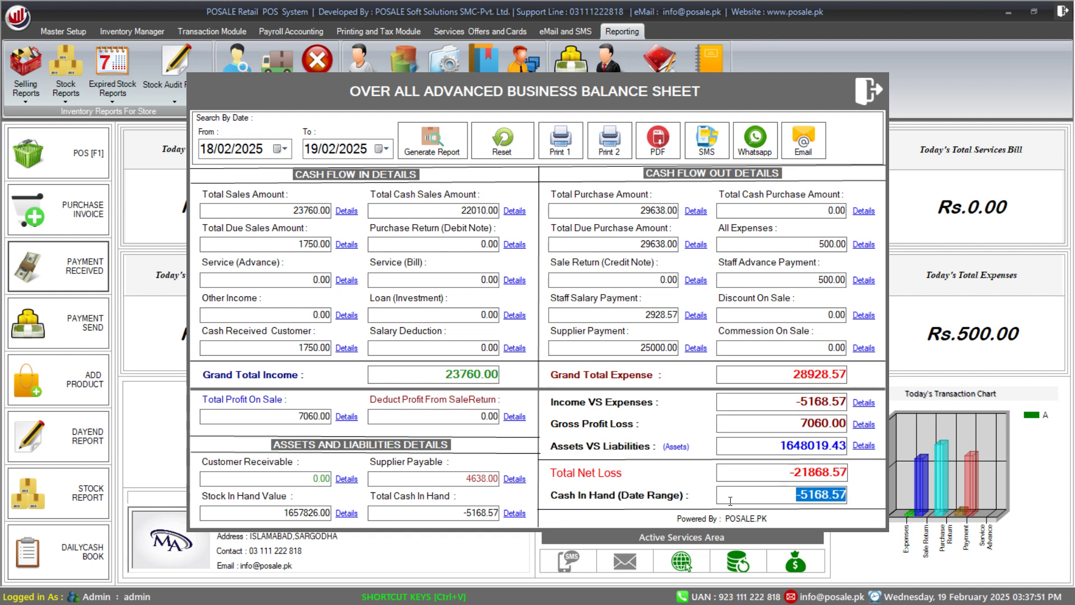
pyautogui.click(868, 91)
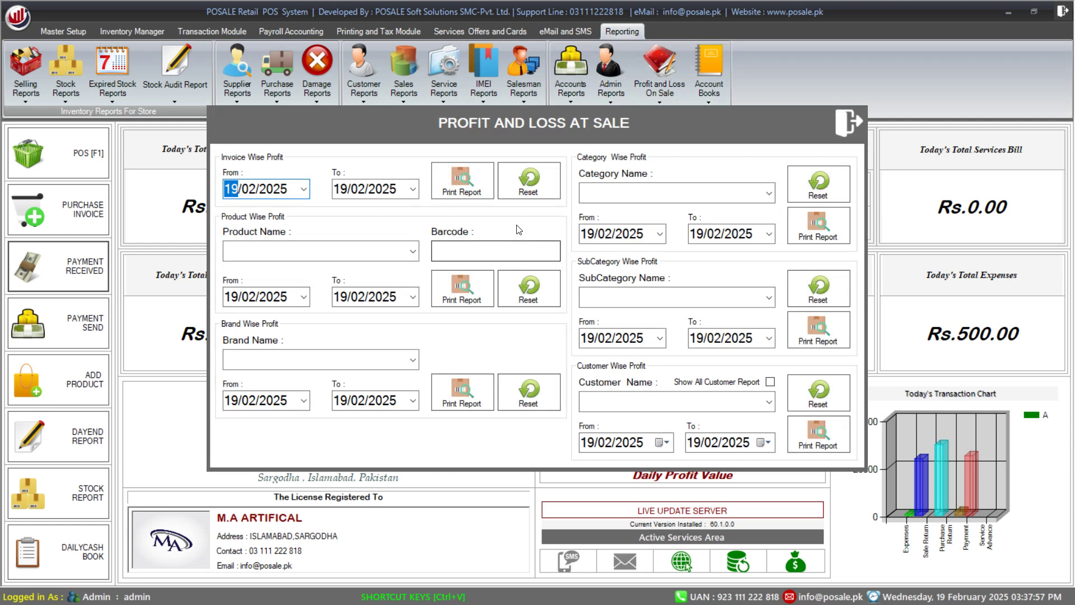
# View the product, brand, category and subcategory choices in the Profit and Loss at Sale form, and close it.
pyautogui.click(413, 251)
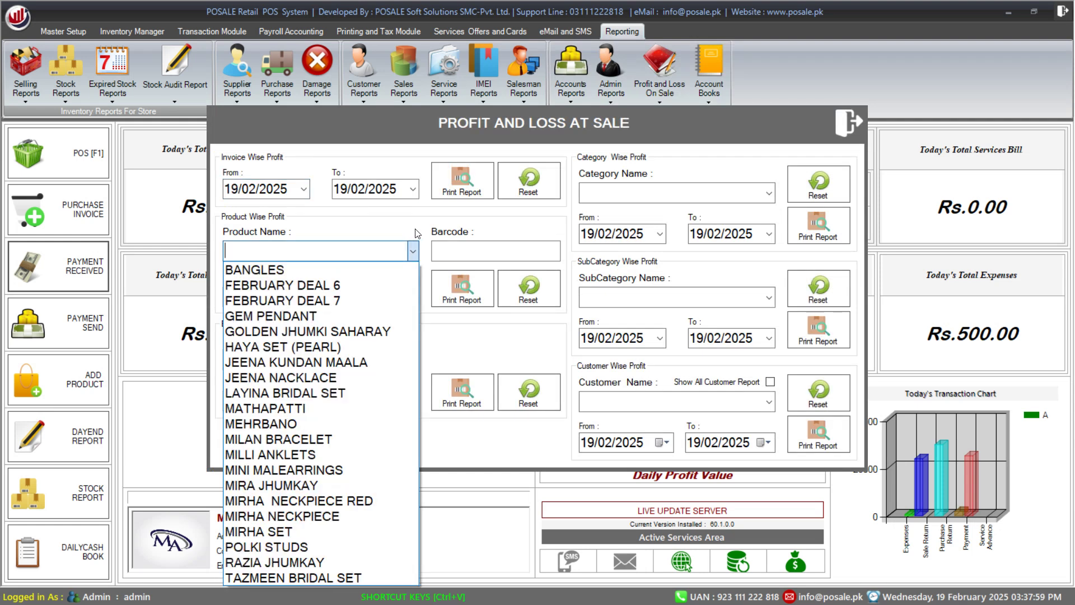
pyautogui.click(415, 231)
pyautogui.click(413, 359)
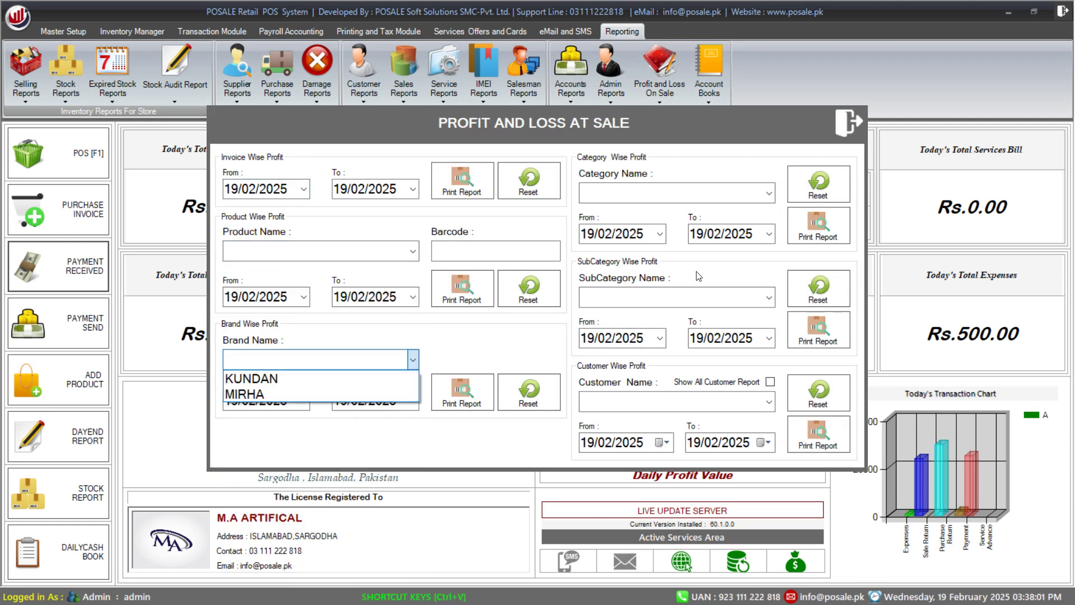
pyautogui.click(768, 192)
pyautogui.click(769, 297)
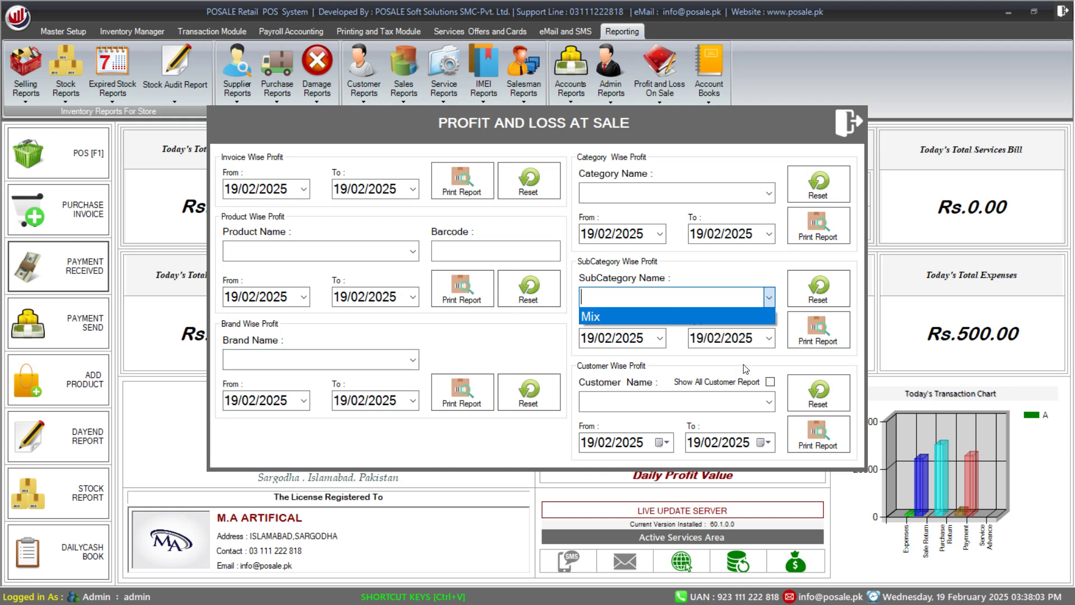
pyautogui.click(851, 124)
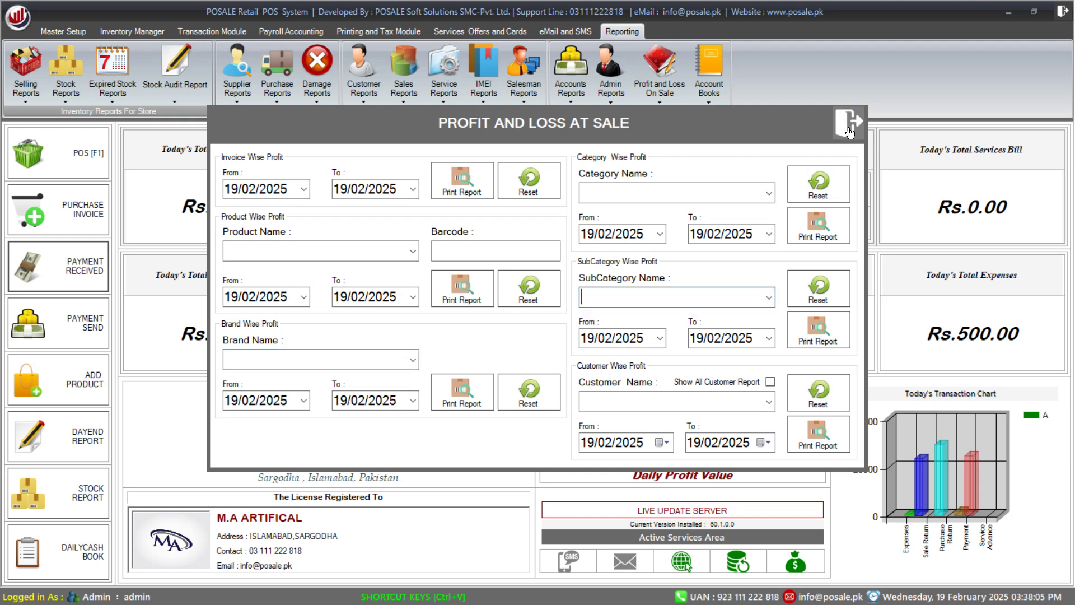
pyautogui.click(851, 123)
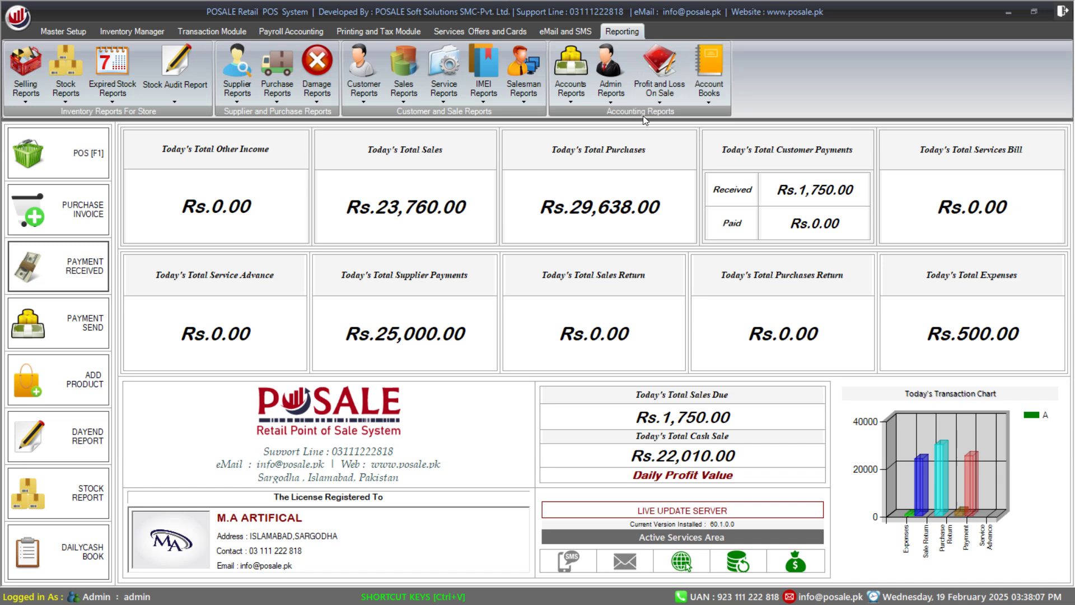
# Load the Daily Cash Book Report for 19/02/2025 with Total Cash-In-Hand enabled, review its entries, and close the report.
pyautogui.click(711, 103)
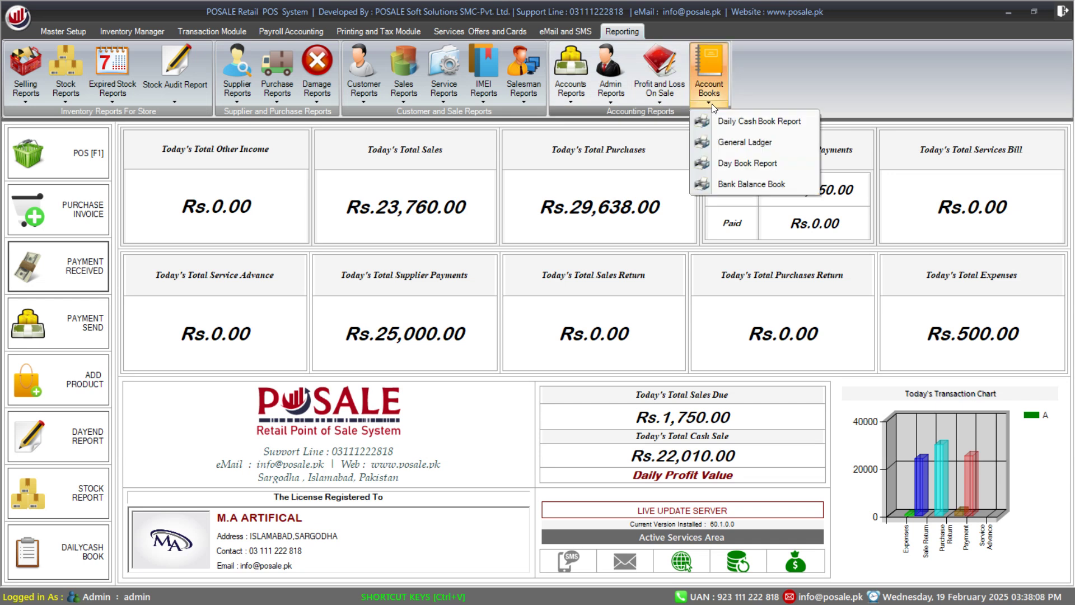
pyautogui.click(739, 120)
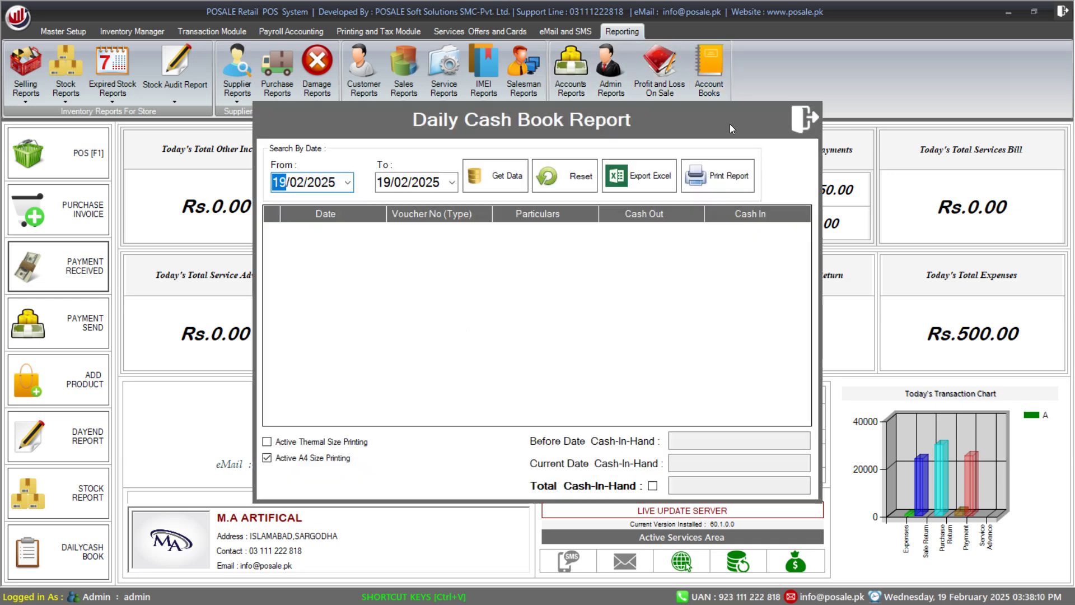
pyautogui.click(487, 176)
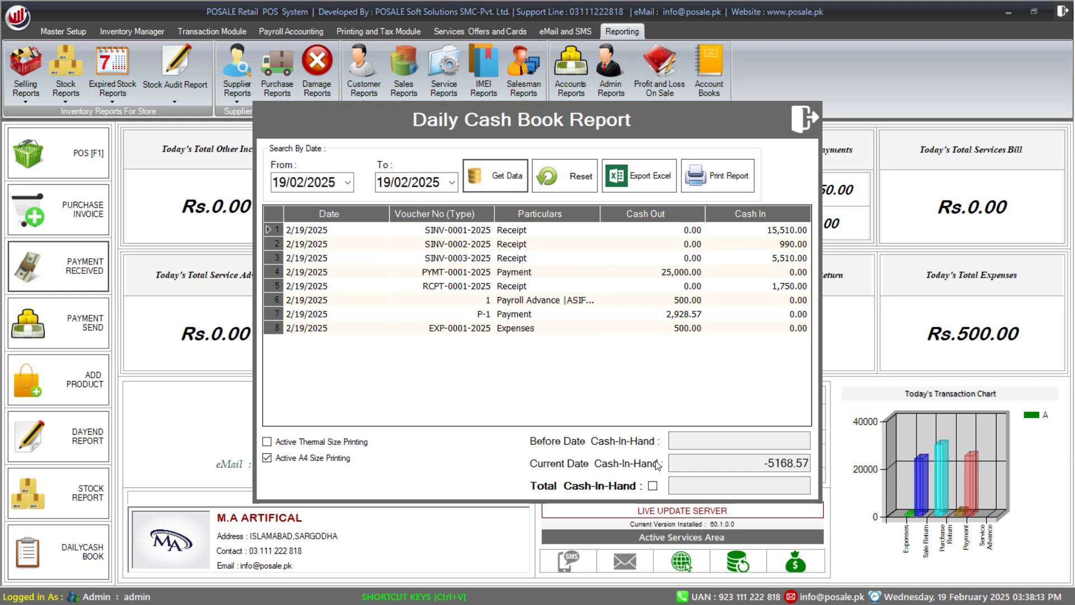
pyautogui.click(653, 486)
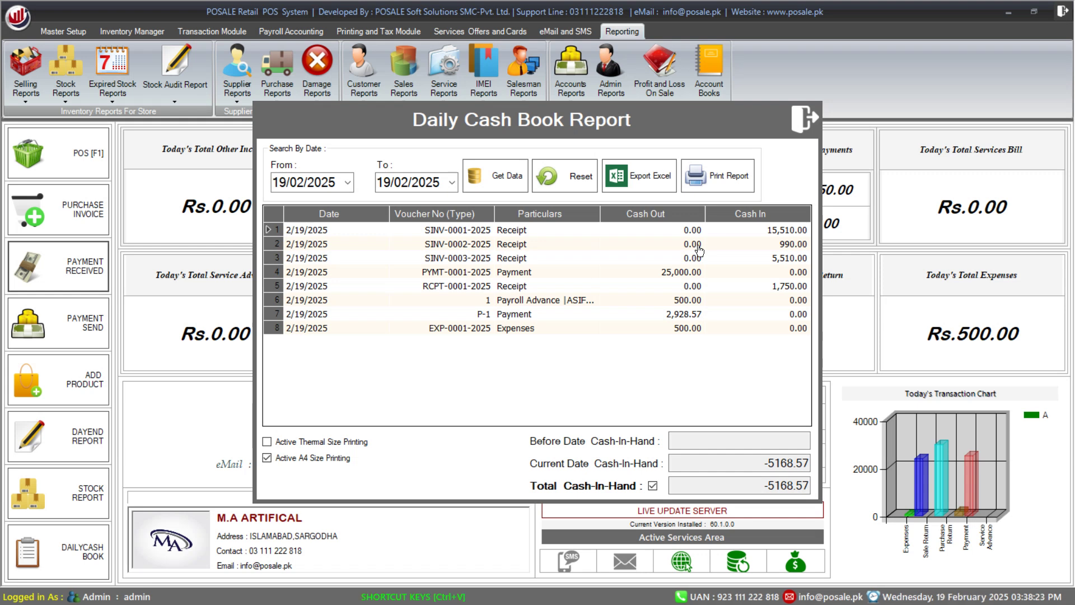
pyautogui.click(808, 121)
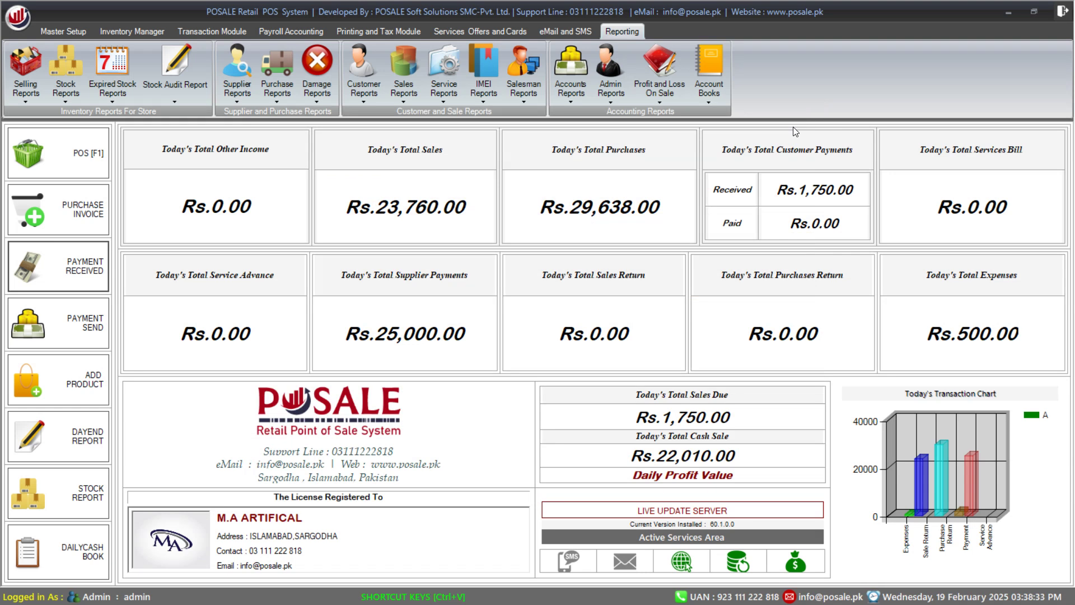